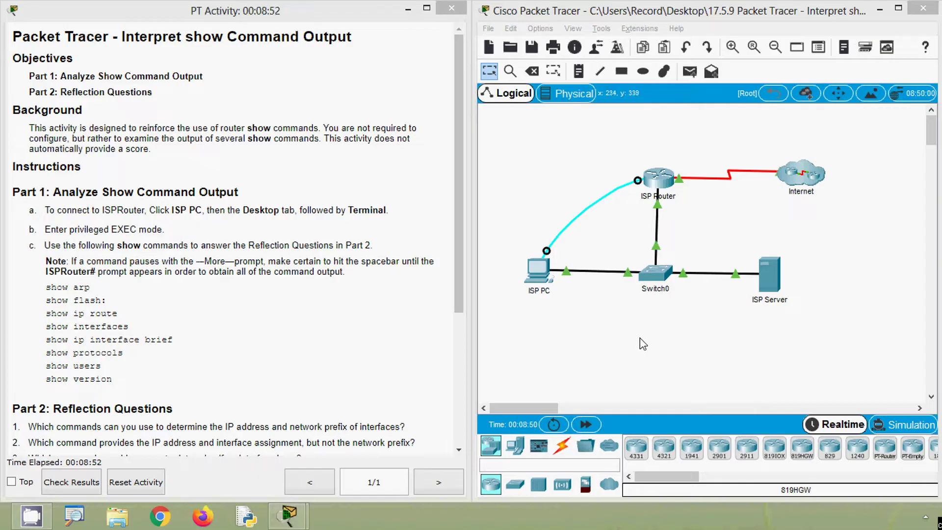
Open a terminal session from ISP PC to the router using the default port configuration
left_click(731, 225)
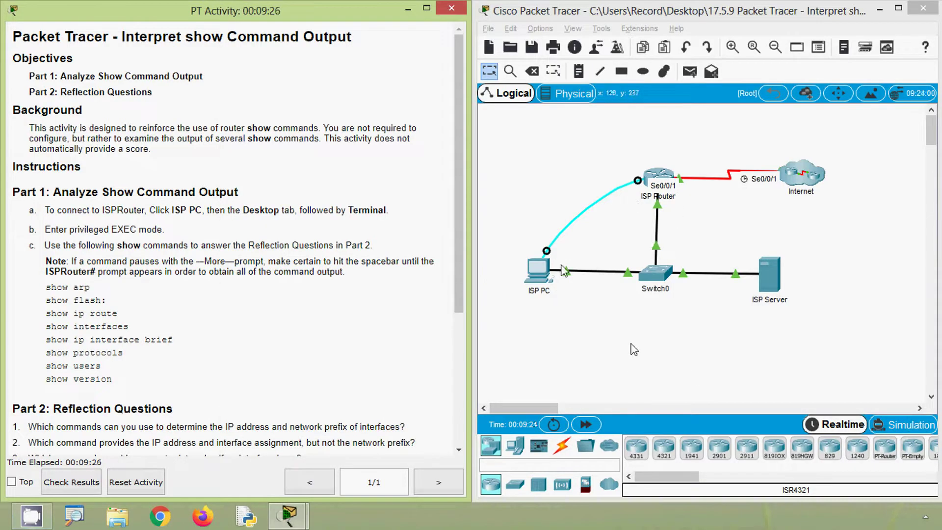
left_click(542, 275)
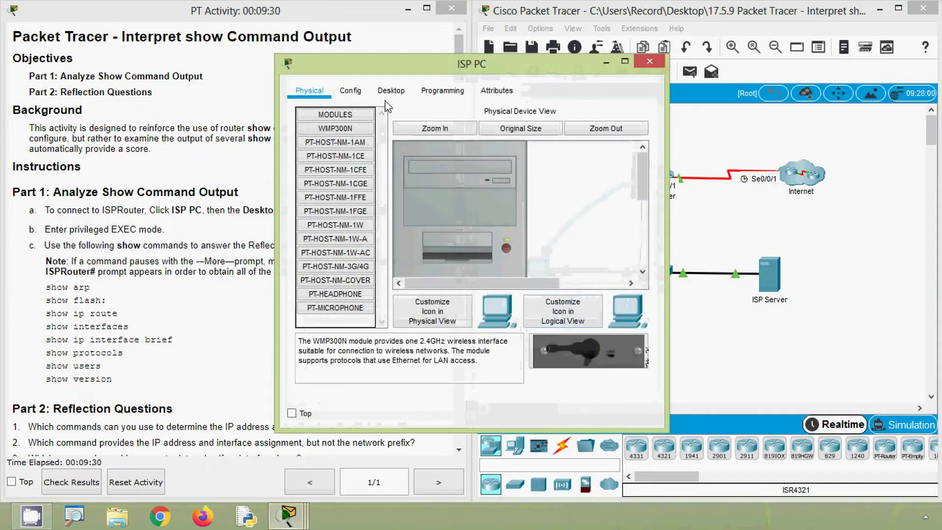
left_click(391, 91)
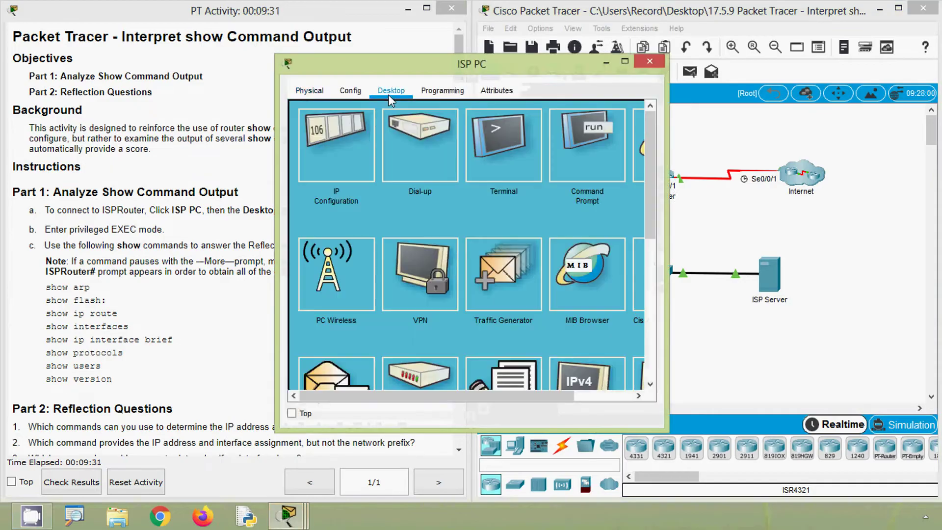
left_click(497, 168)
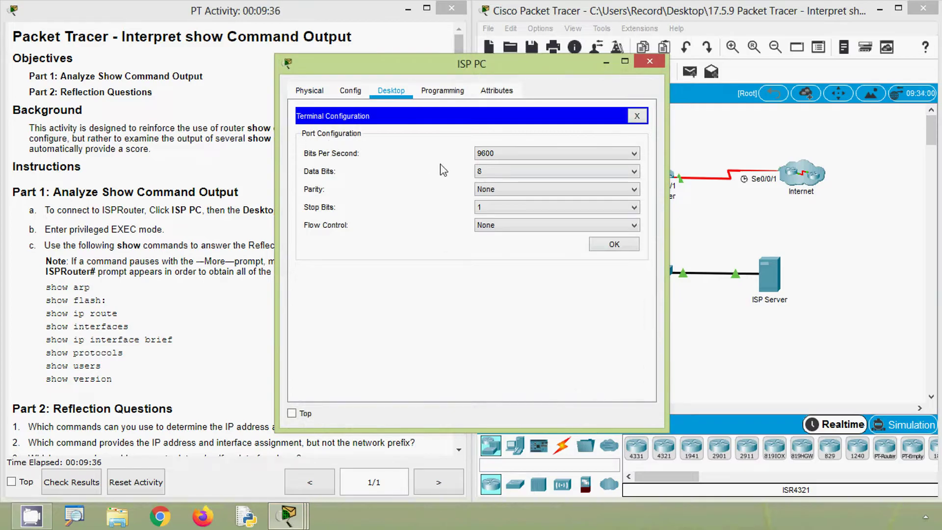
left_click(614, 244)
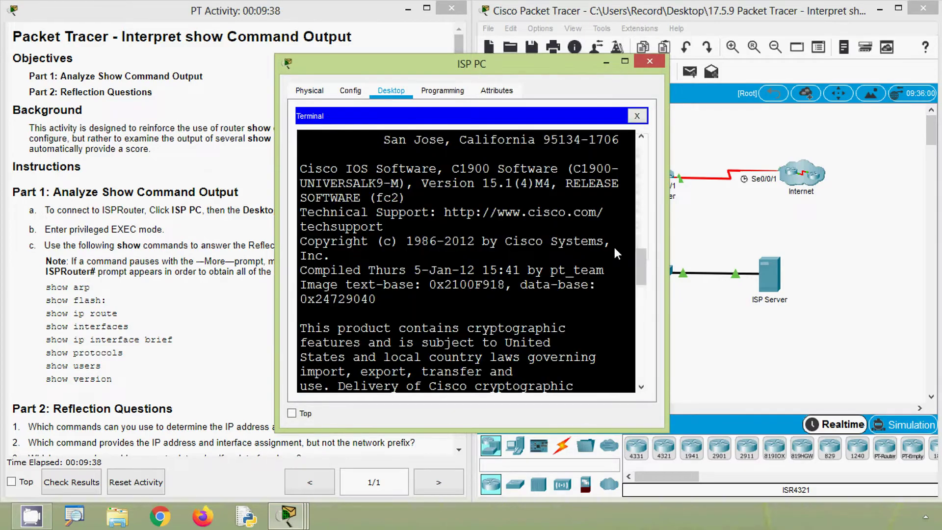
left_click_drag(641, 266, 634, 362)
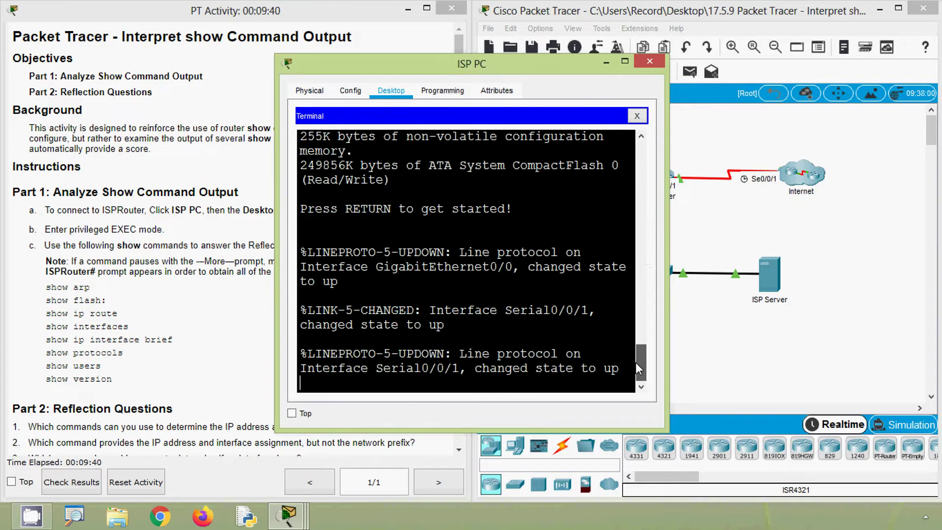
Start the ISPRouter console session and enter privileged EXEC mode with the enable command
key("Return")
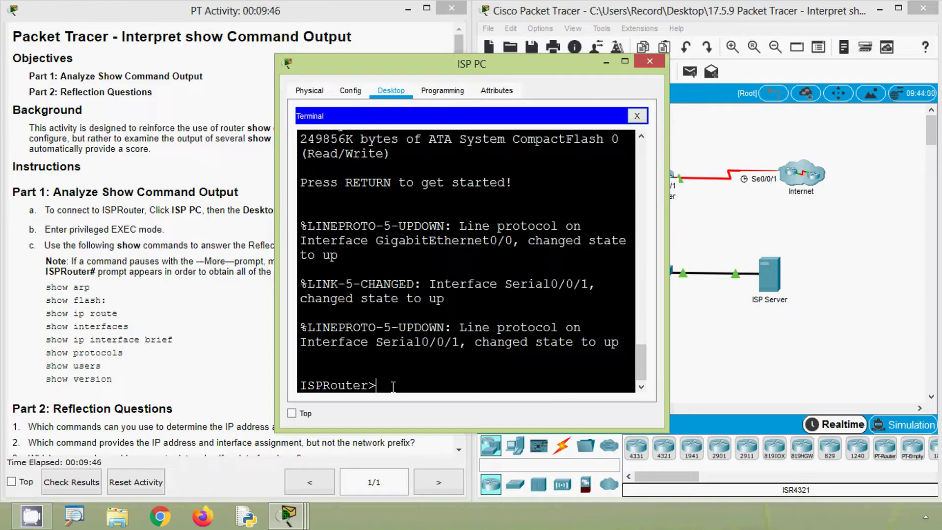
type("ena")
key("Tab")
key("Return")
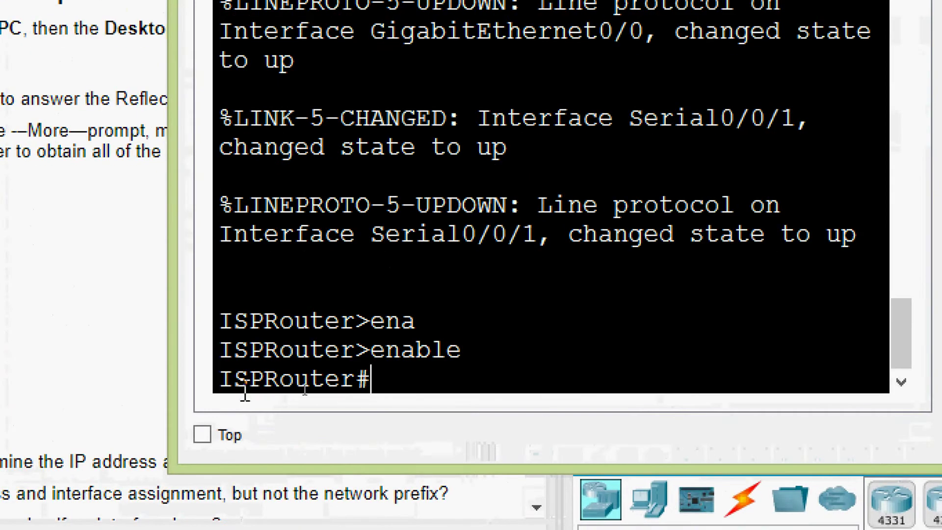
left_click_drag(374, 386, 293, 385)
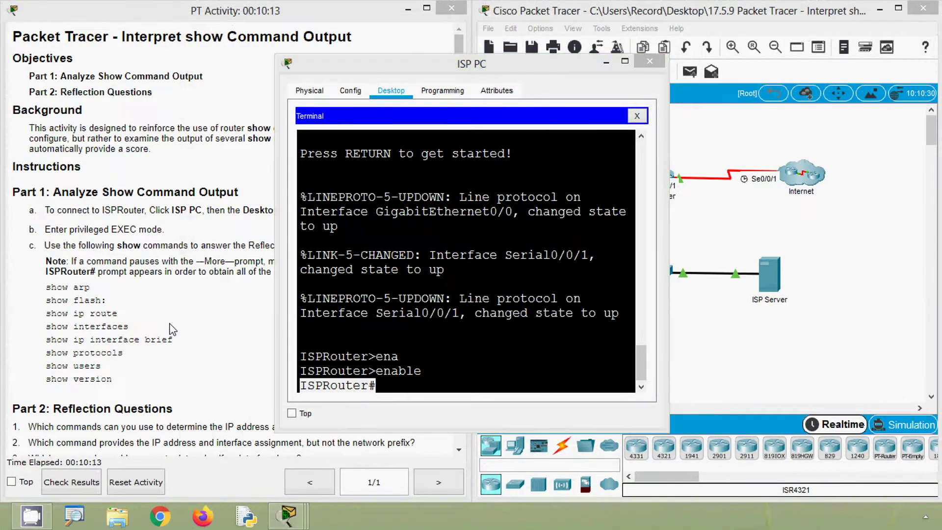
Review the activity's list of show commands, run show arp on ISPRouter, and widen the ISP PC window
left_click(170, 329)
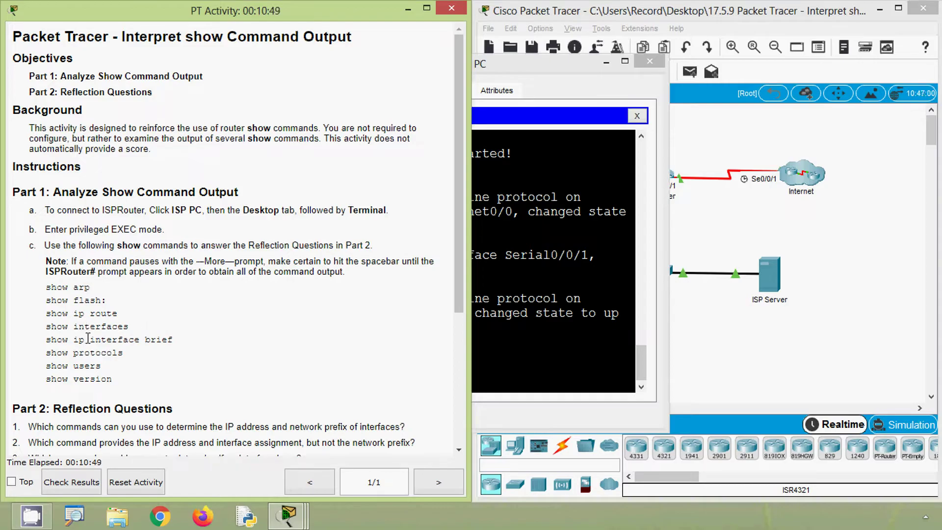
scroll(79, 352, "down", 2)
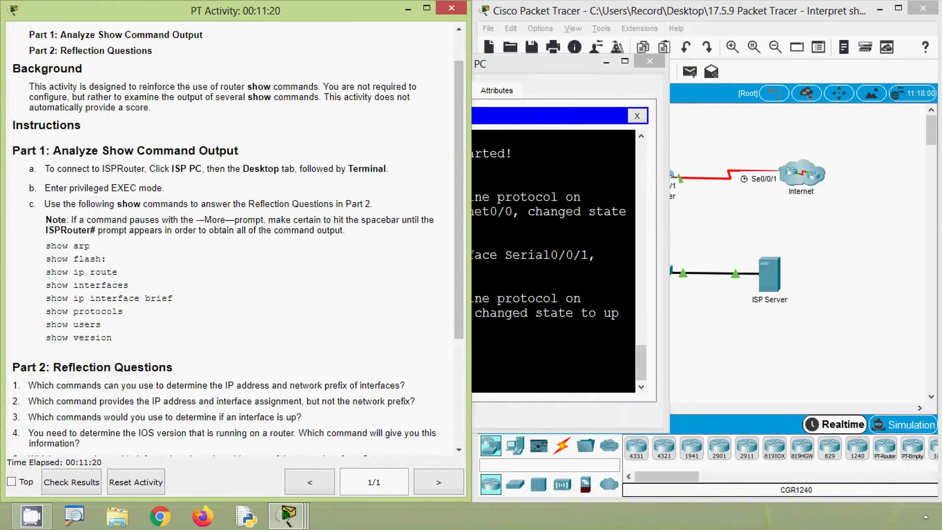
left_click(512, 327)
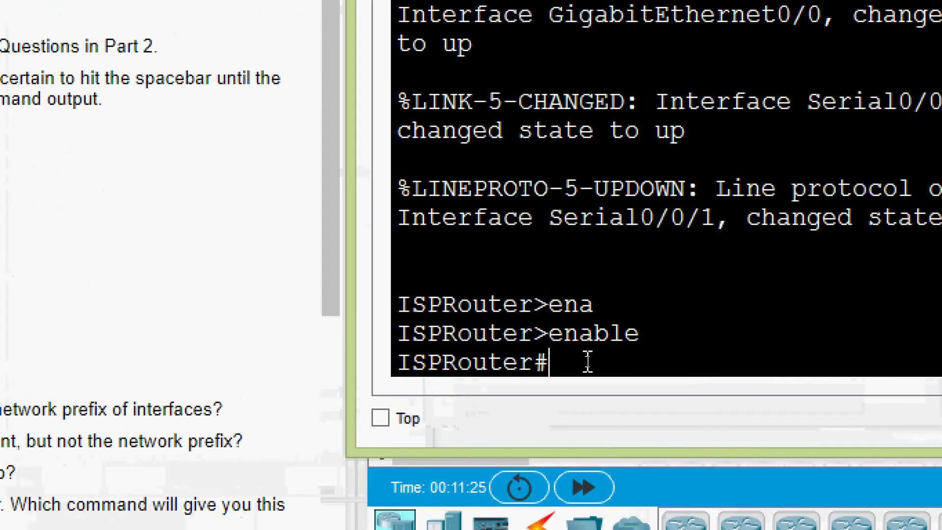
type("sh")
key("Tab")
type("ar")
key("Tab")
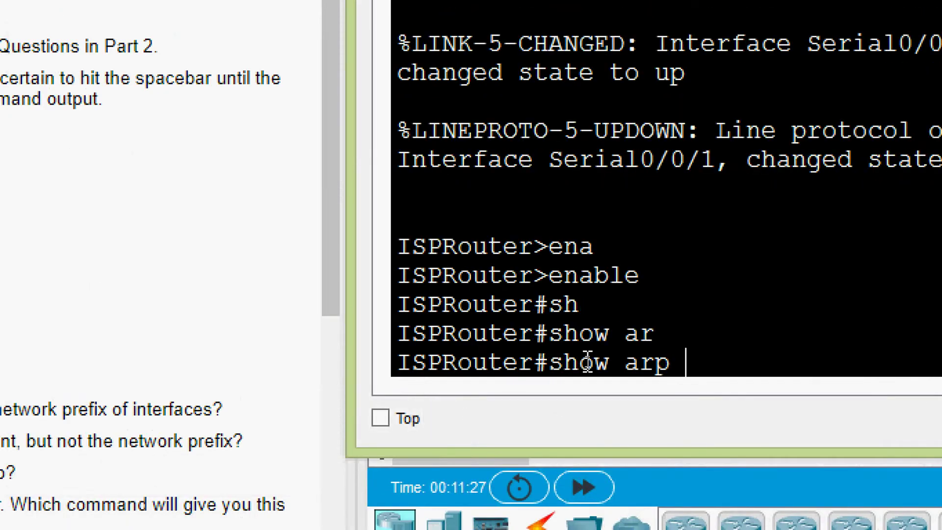
key("Return")
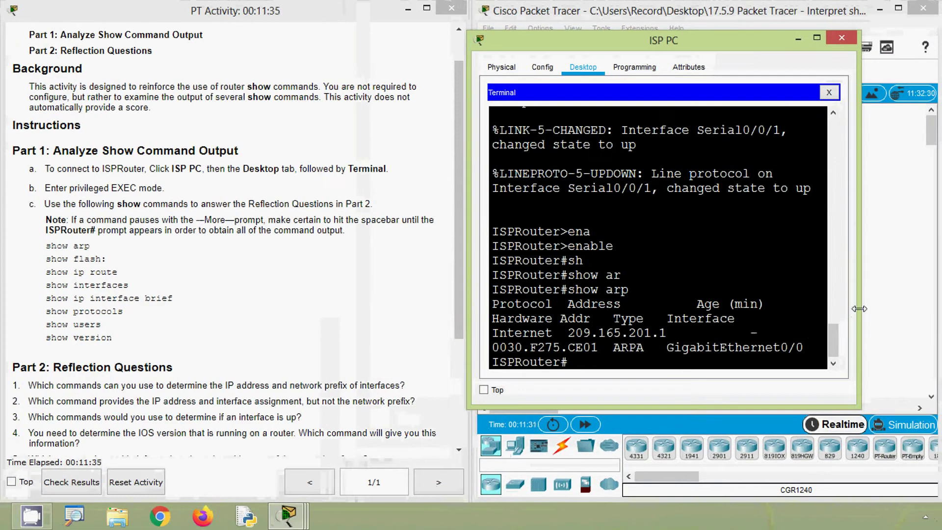
left_click_drag(469, 348, 235, 356)
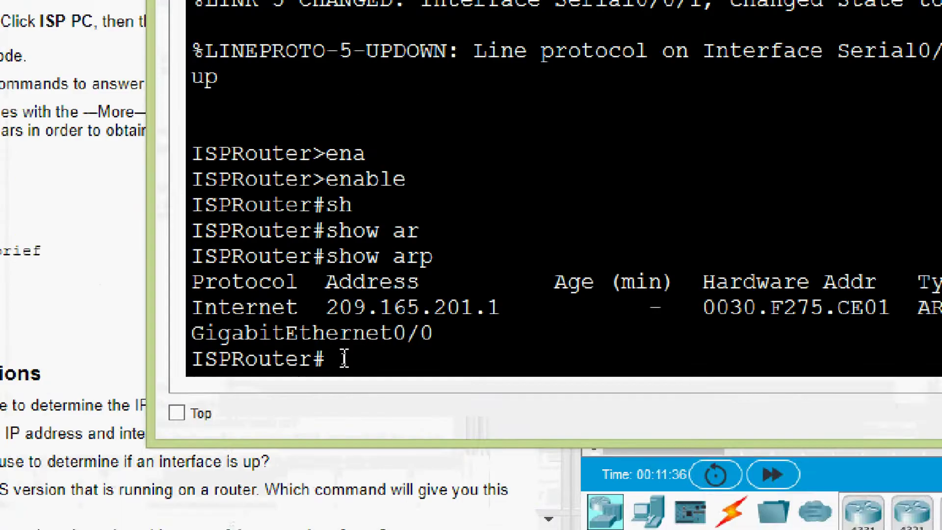
Run show flash: on ISPRouter and check the file listing's Name/status column
type("sho")
key("Tab")
type("fla")
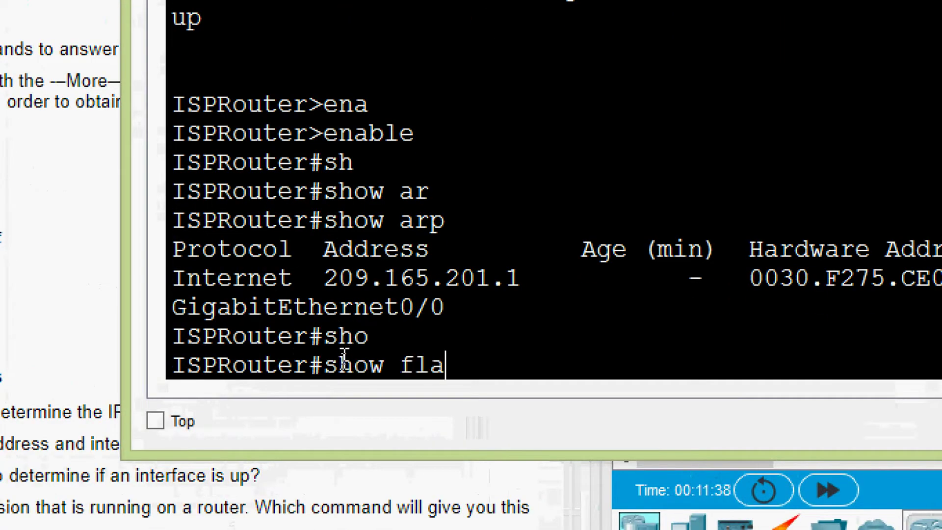
key("Tab")
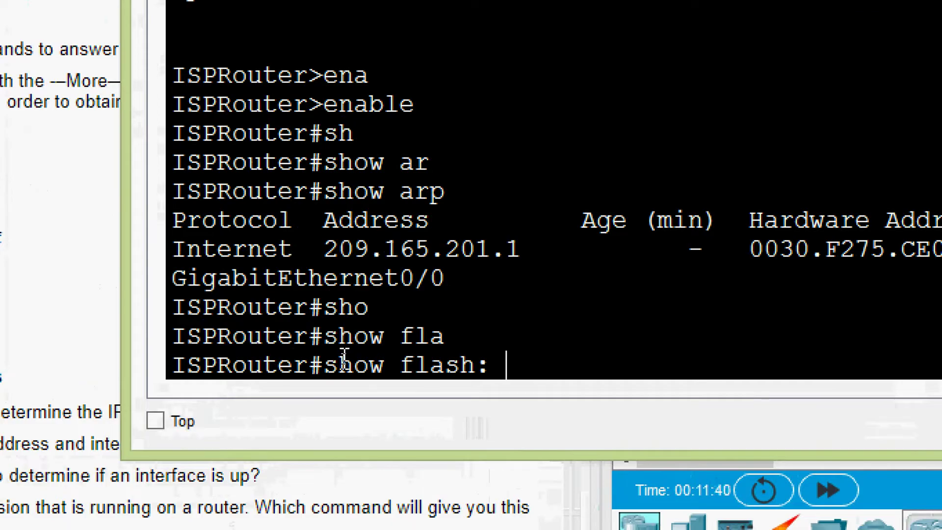
key("Return")
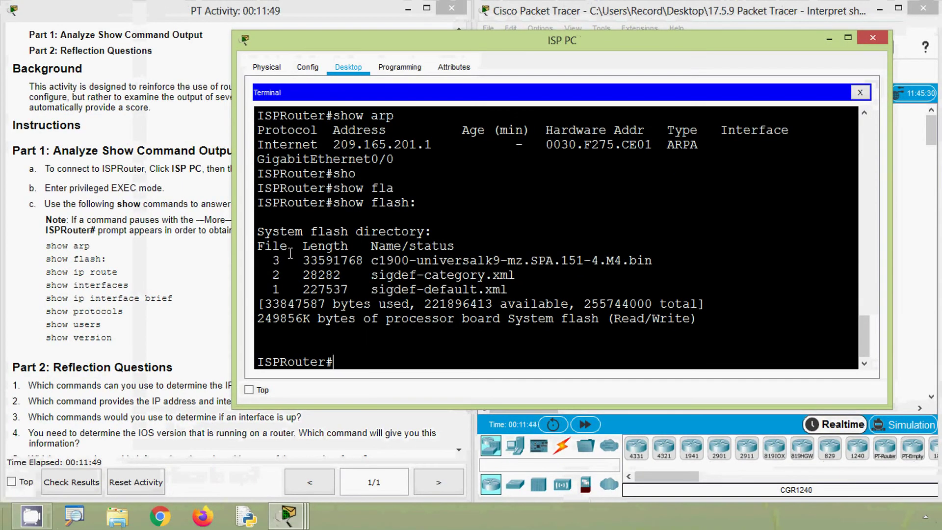
left_click_drag(373, 247, 457, 249)
left_click(492, 258)
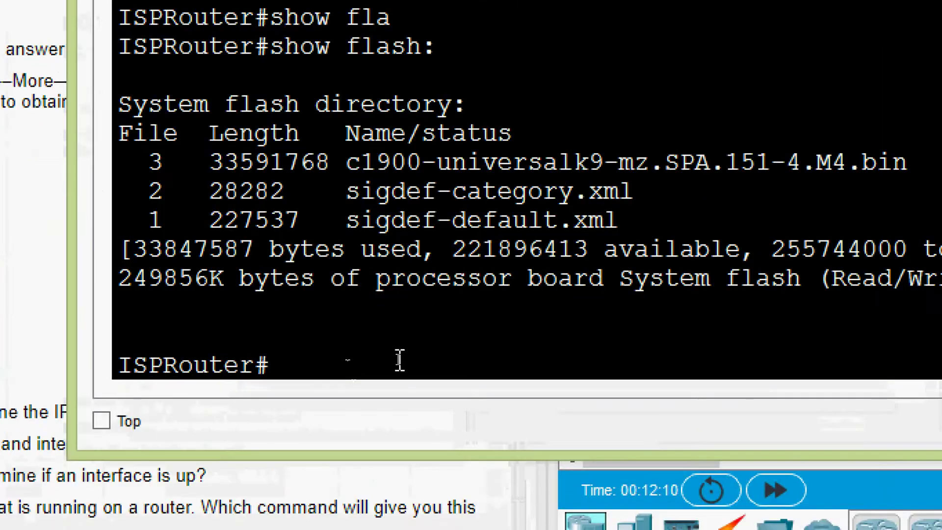
Run show ip route on ISPRouter and check the directly connected networks in the routing table
type("sh")
key("Tab")
type("ip rou")
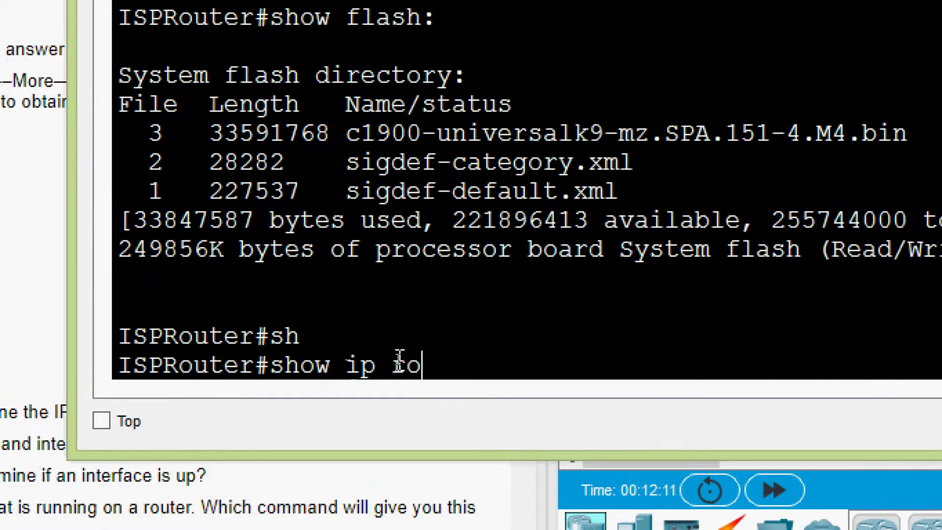
key("Tab")
key("Return")
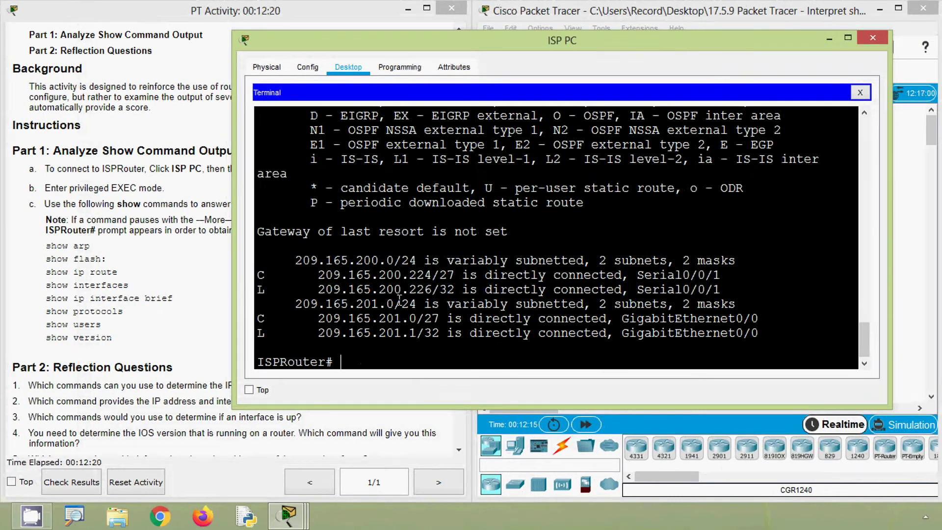
left_click_drag(258, 274, 460, 277)
left_click_drag(259, 319, 440, 321)
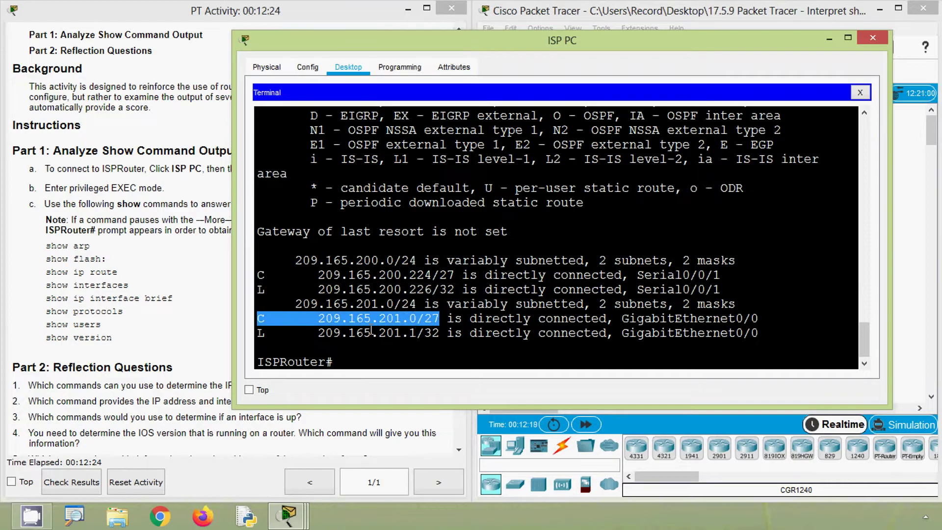
Run show interfaces on ISPRouter
left_click(368, 361)
type("s")
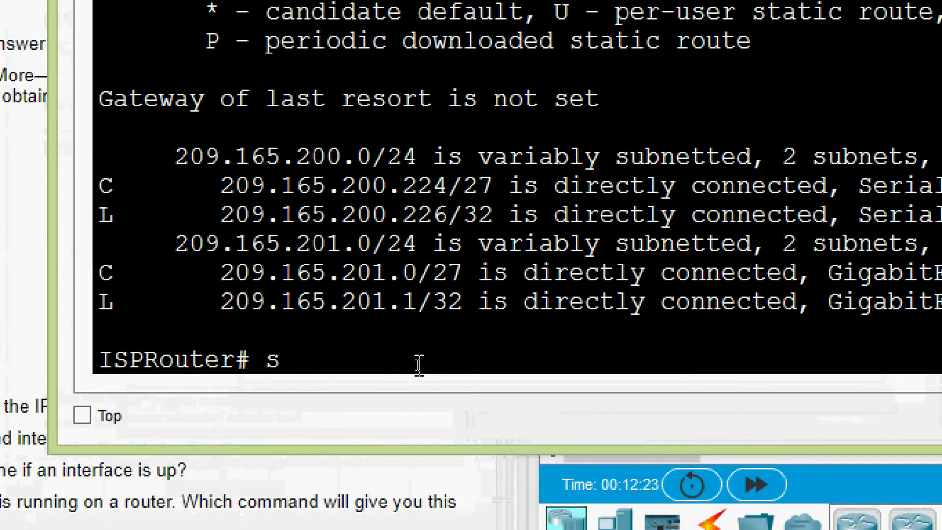
type("ho")
key("Tab")
type("inter")
key("Tab")
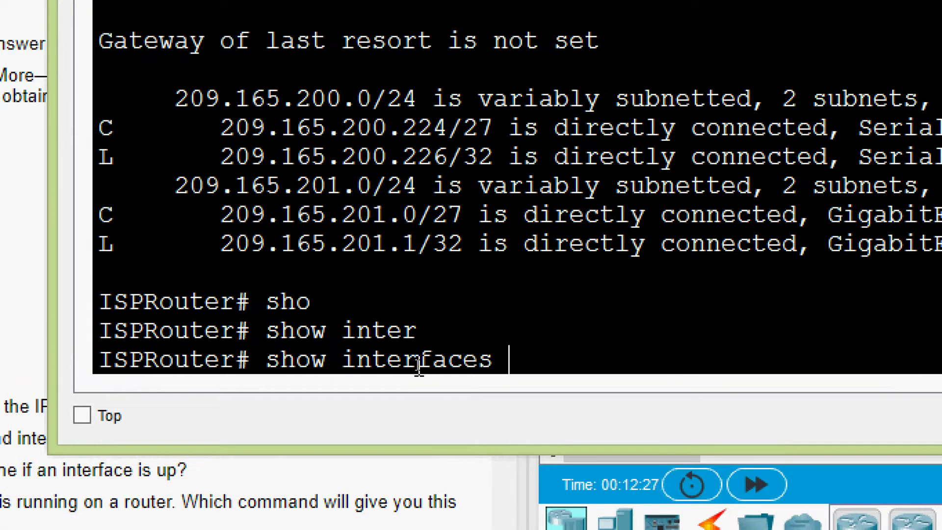
key("Return")
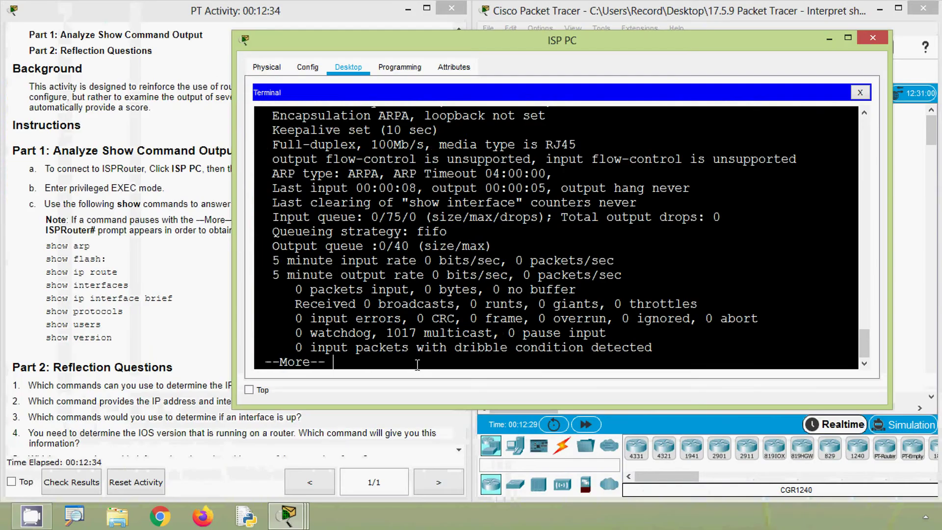
Examine GigabitEthernet0/0 in the interface output: line status, IP address and prefix, bandwidth, MAC address and duplex mode
scroll(328, 251, "up", 5)
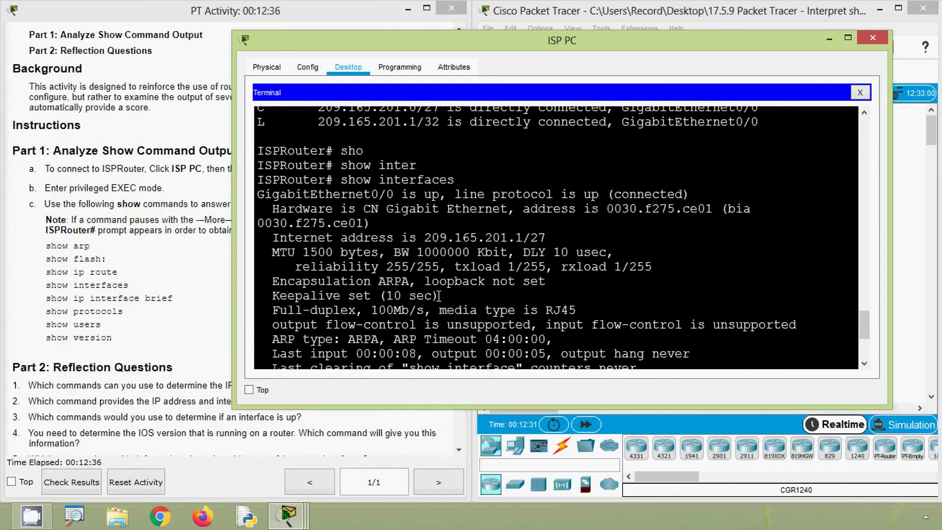
left_click_drag(258, 196, 584, 195)
left_click_drag(280, 239, 542, 236)
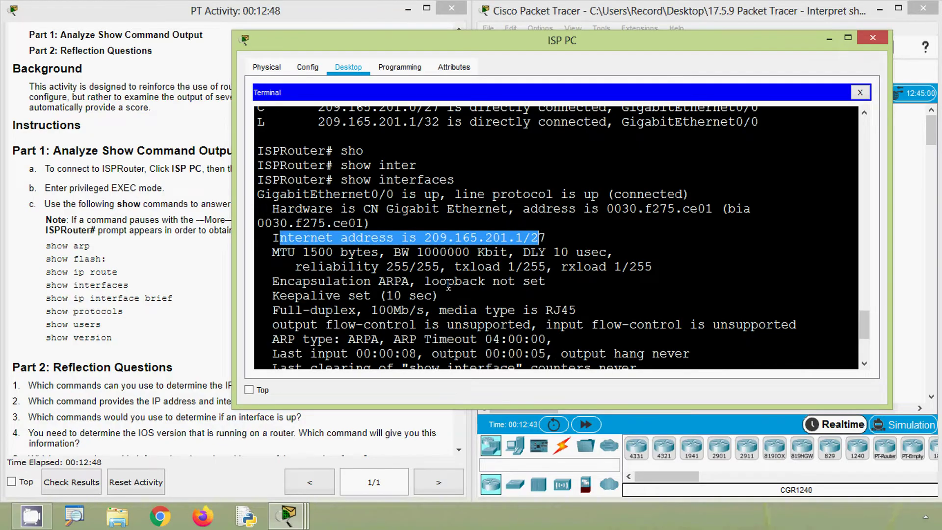
left_click_drag(394, 252, 508, 252)
left_click_drag(621, 209, 711, 209)
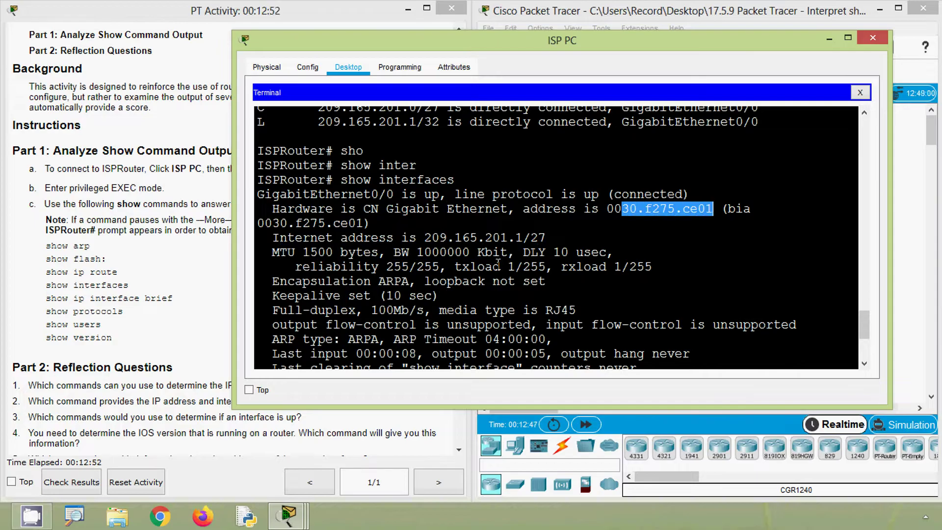
scroll(462, 278, "down", 2)
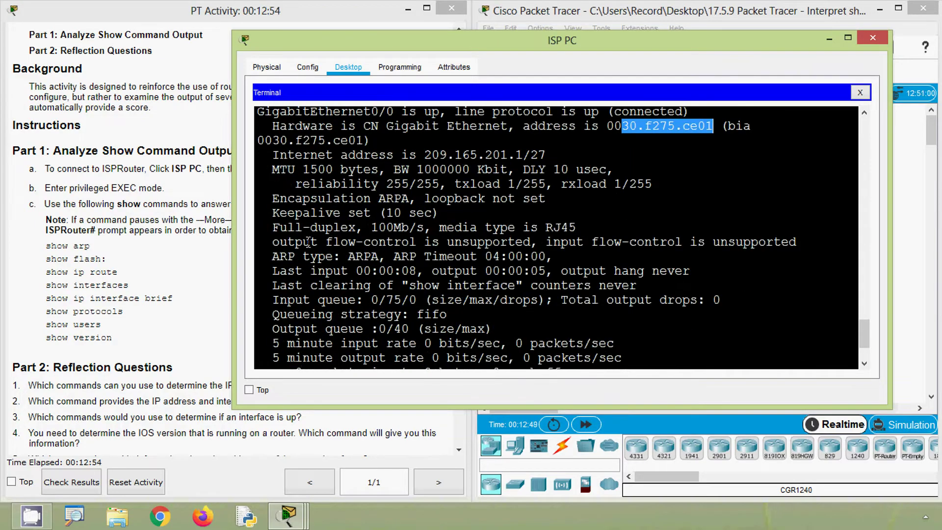
left_click_drag(275, 228, 375, 228)
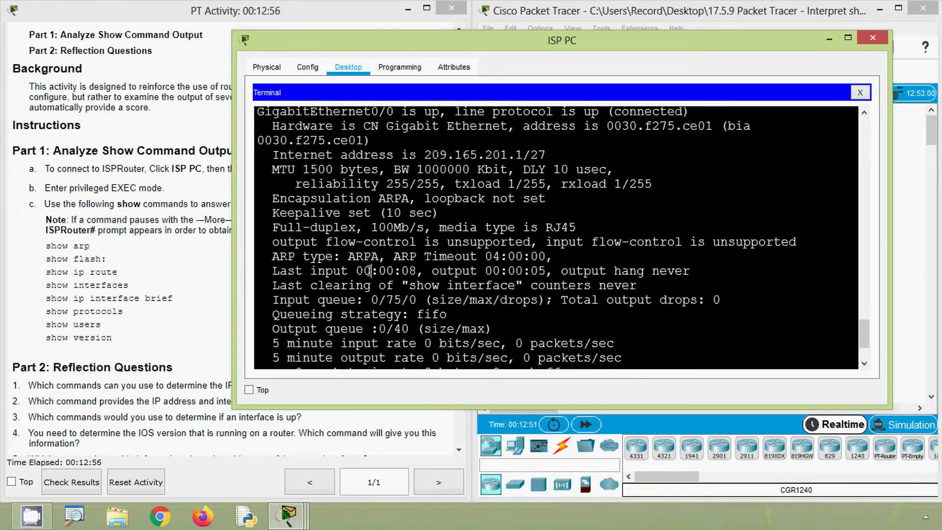
left_click(371, 269)
scroll(374, 274, "down", 2)
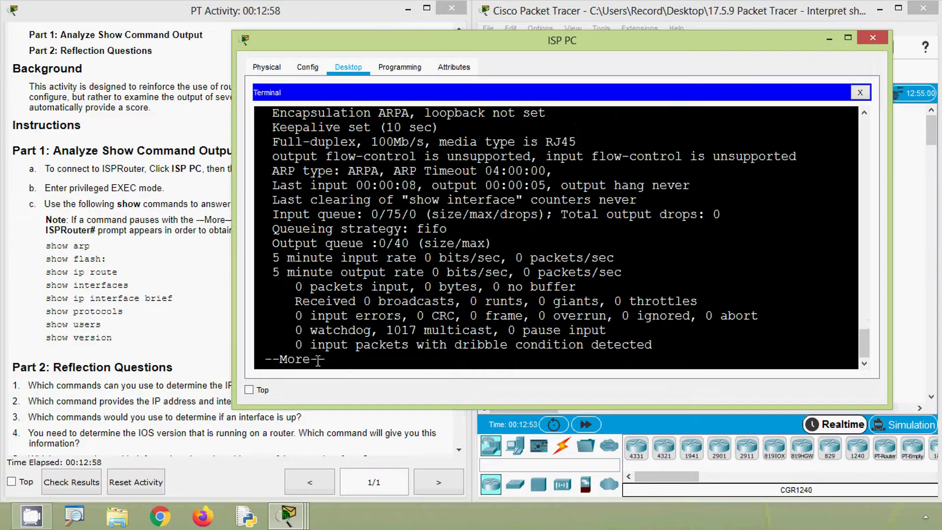
Page through the remaining show interfaces output, examine the GigabitEthernet0/1 section, and return to the ISPRouter# prompt
left_click_drag(336, 359, 257, 360)
scroll(473, 292, "up", 2)
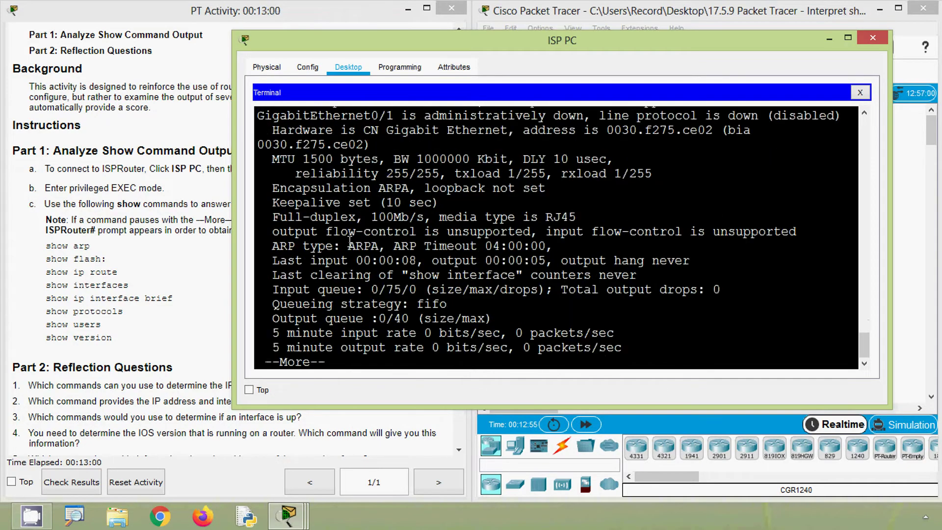
scroll(353, 253, "up", 2)
scroll(353, 253, "up", 1)
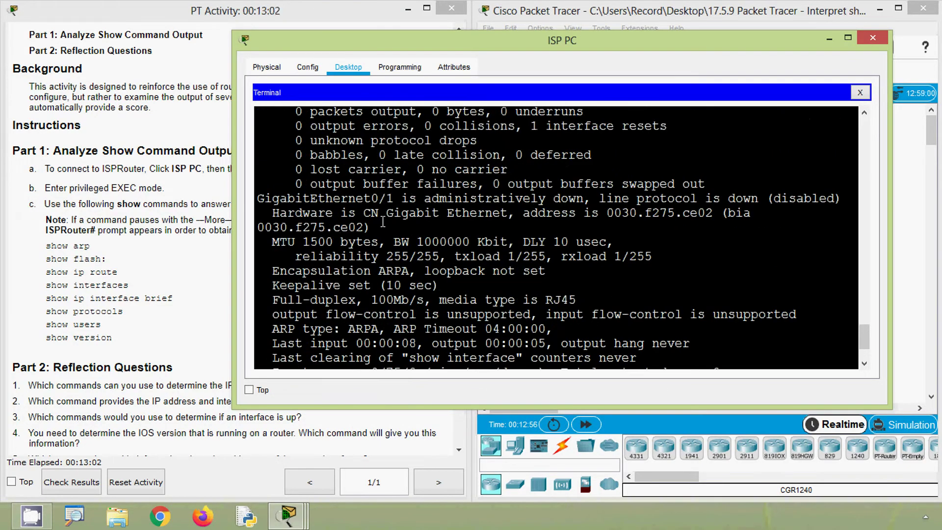
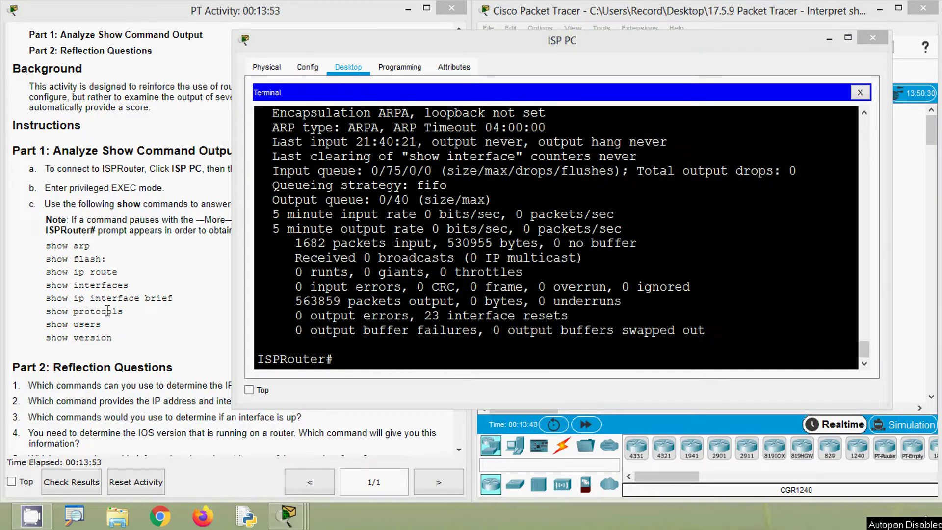
left_click(341, 359)
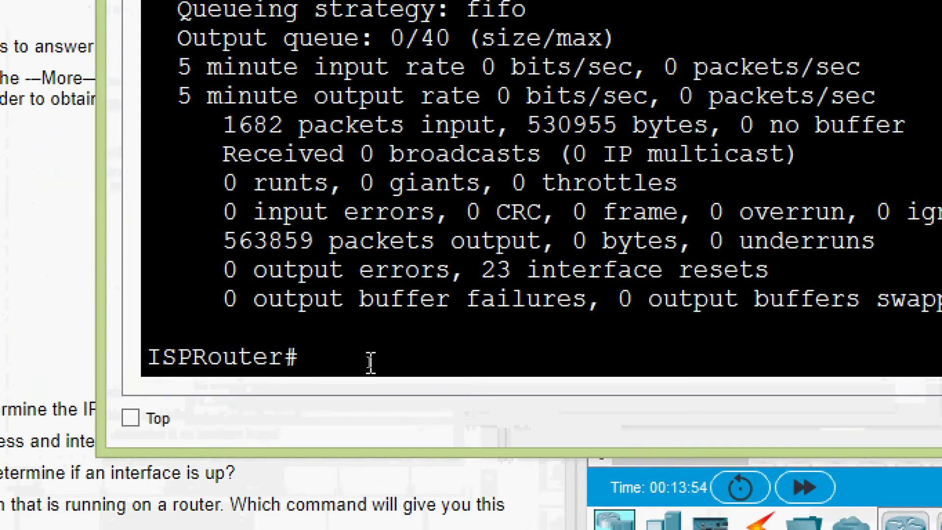
Run show ip interface brief on ISPRouter and widen the ISP PC window so each table row fits on one line
type("sh")
key("Tab")
type("ip inter")
key("Tab")
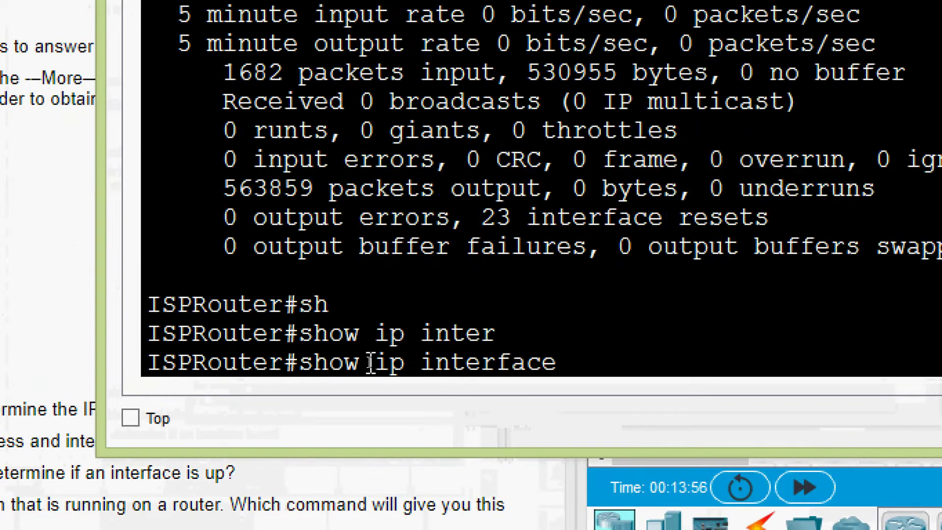
type("b")
key("Tab")
key("Return")
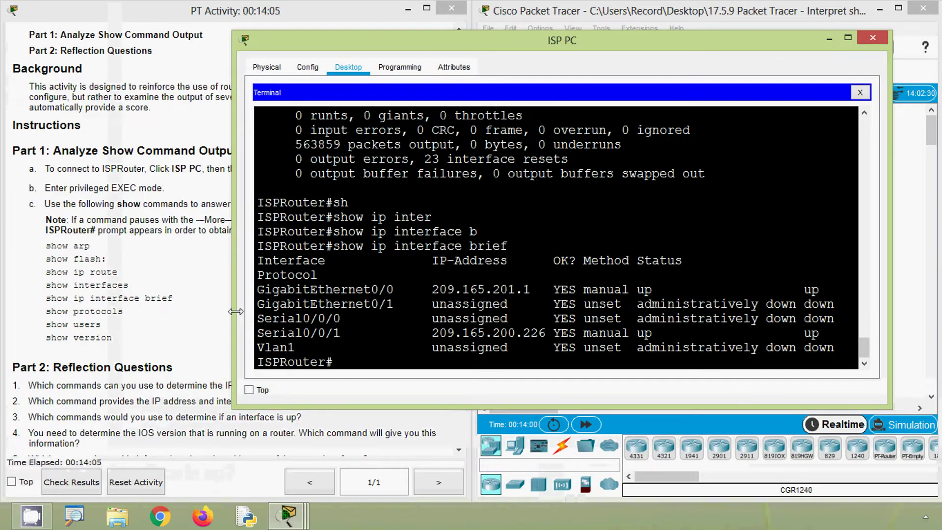
left_click_drag(233, 316, 205, 317)
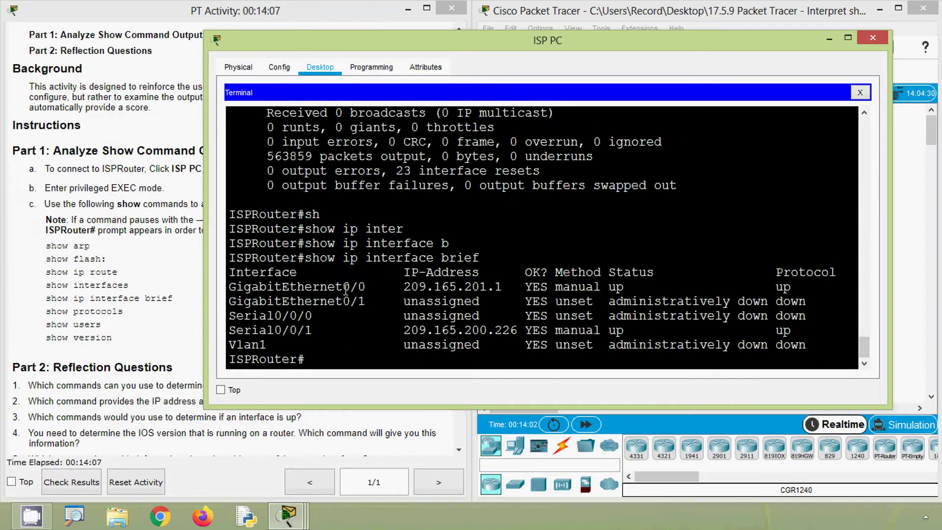
Examine the show ip interface brief table: interface names, IP addresses, method, status and protocol columns
left_click_drag(230, 287, 366, 298)
left_click_drag(230, 316, 319, 329)
left_click(446, 322)
left_click_drag(406, 274, 496, 287)
double_click(412, 304)
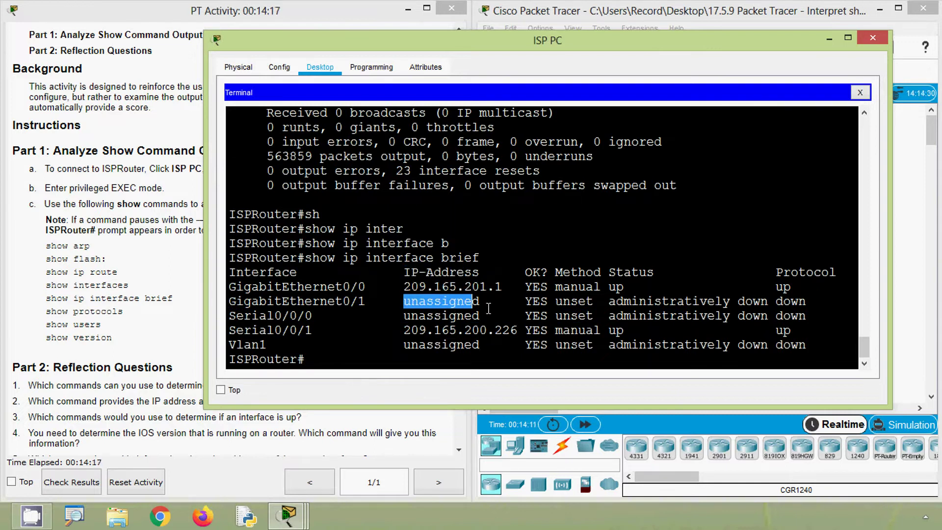
left_click_drag(229, 287, 531, 287)
left_click(565, 272)
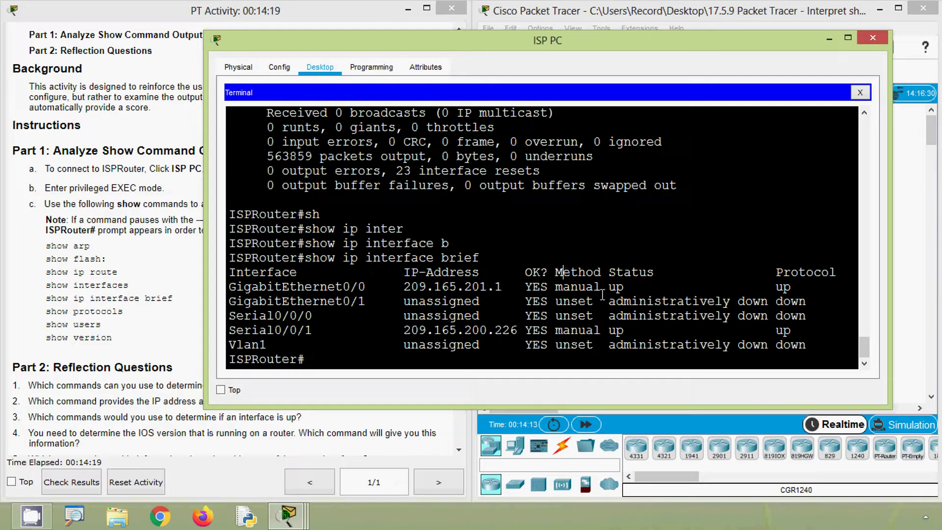
left_click_drag(615, 330, 691, 331)
left_click_drag(775, 272, 813, 271)
Check the activity's command list and run show protocols on ISPRouter
left_click(81, 321)
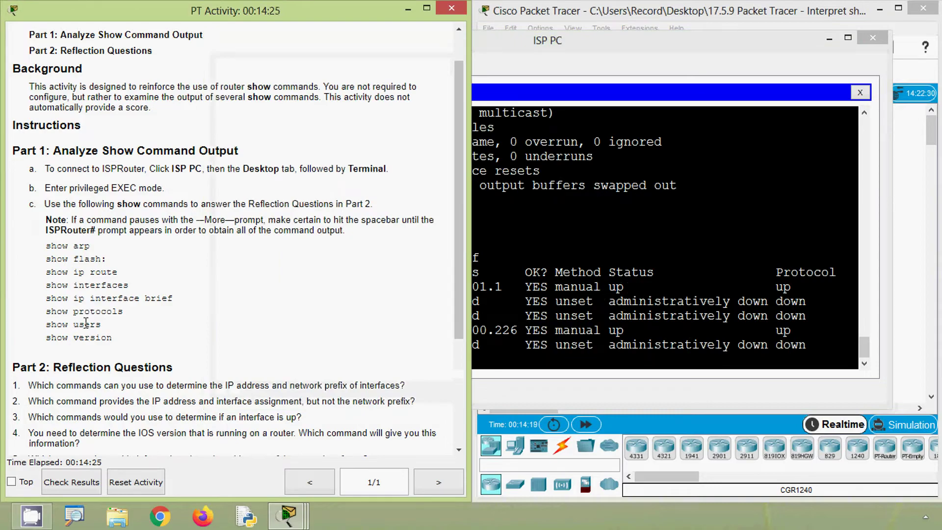
left_click(474, 349)
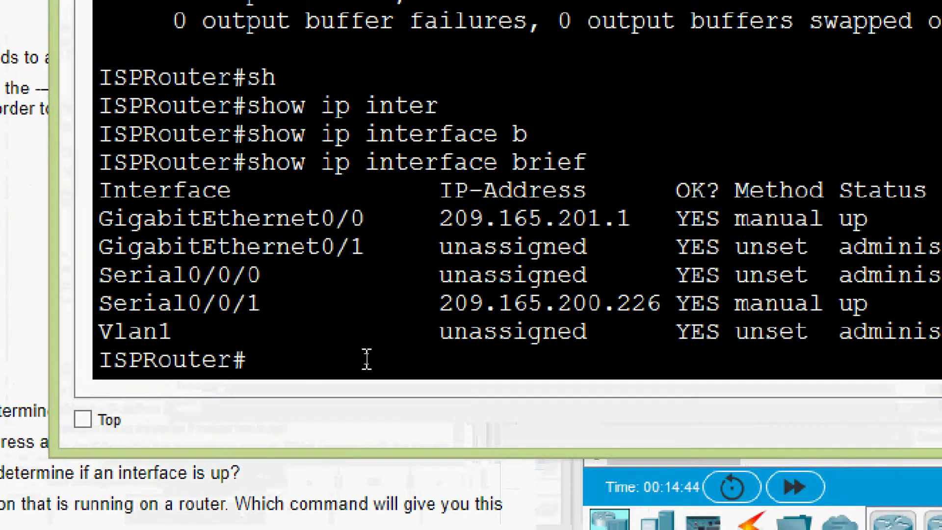
type("sh")
key("Tab")
type("r")
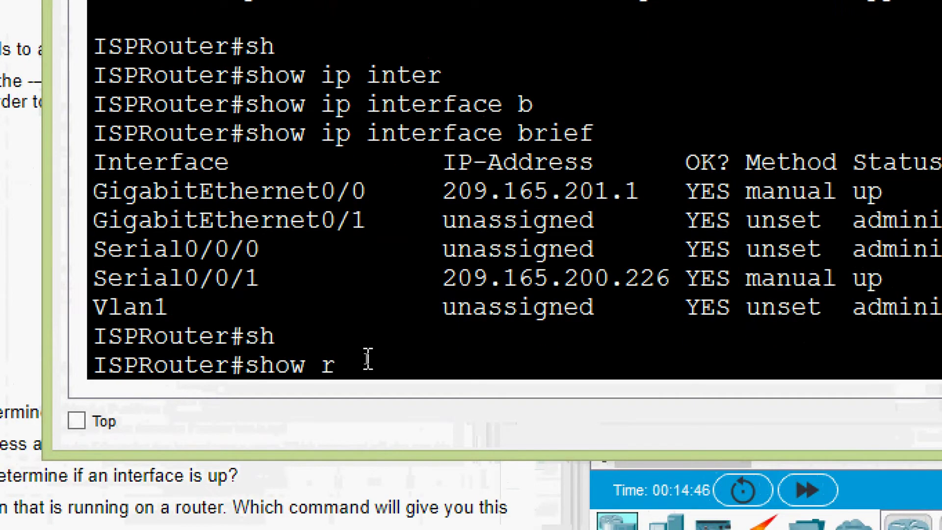
key("BackSpace")
type("pro")
key("Tab")
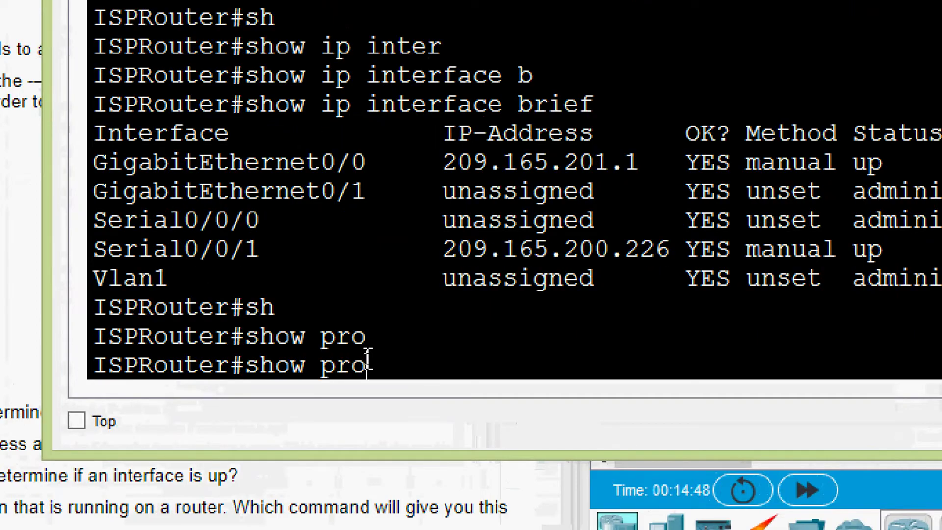
type("toc")
key("Tab")
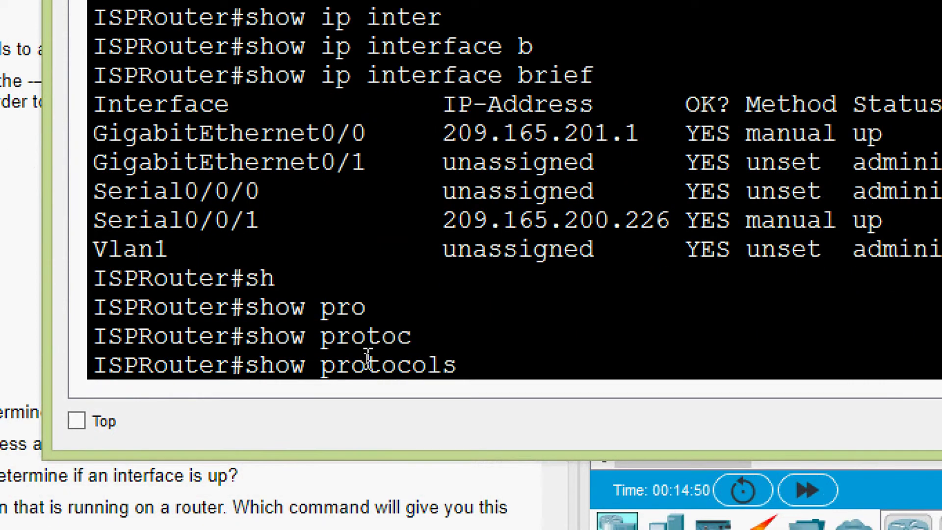
key("Return")
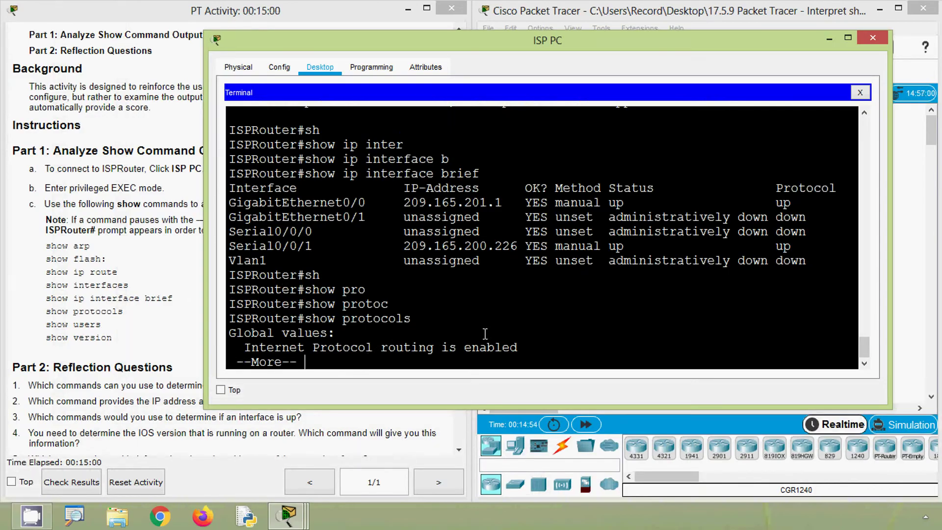
Advance through the remaining show protocols output until the ISPRouter# prompt returns
key("Return")
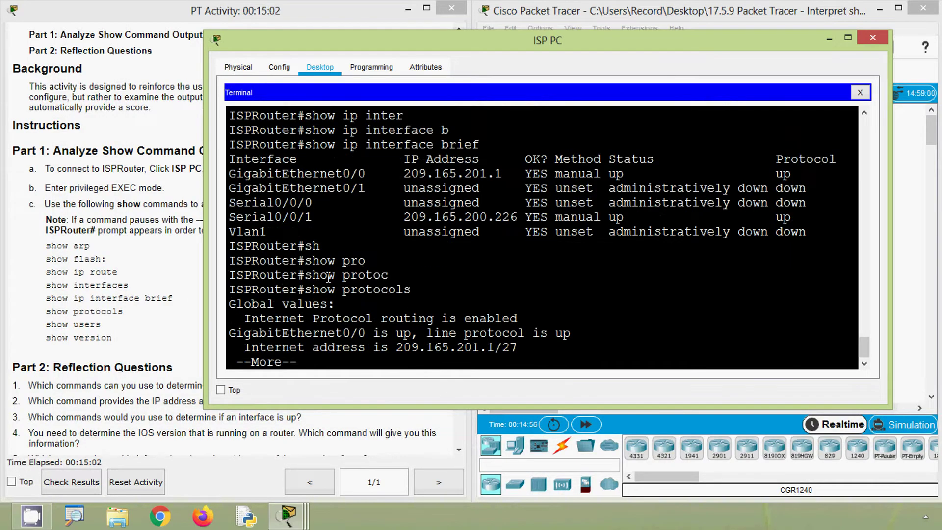
key("Return")
key("Return")
key("Return")
key("Return")
key("Return")
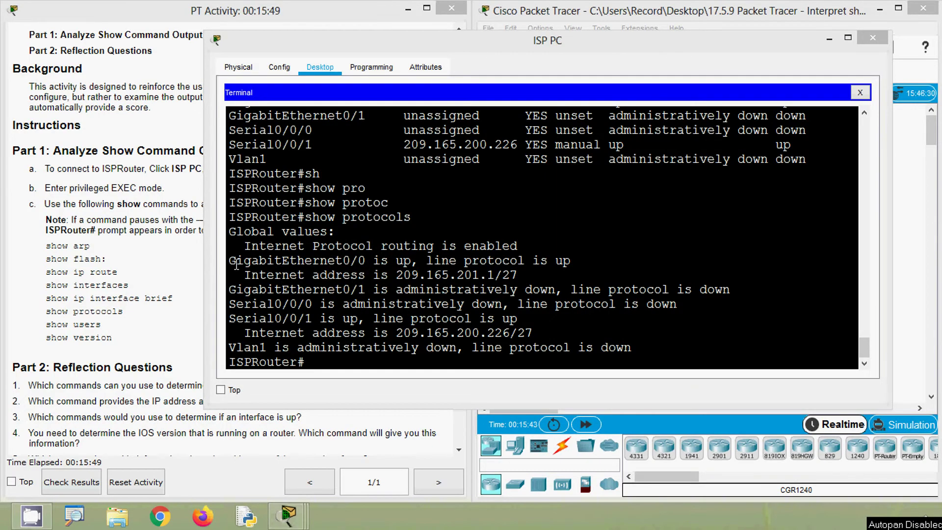
Examine the show protocols output for each interface's line status and the addresses with prefixes of GigabitEthernet0/0 and Serial0/0/1
left_click_drag(235, 265, 376, 259)
left_click_drag(263, 286, 421, 302)
left_click(382, 277)
left_click_drag(381, 277, 530, 278)
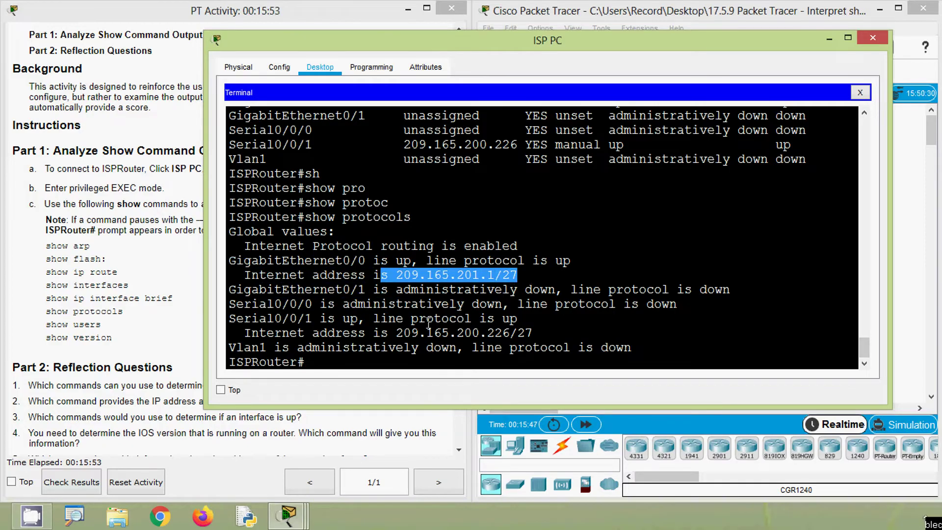
left_click_drag(260, 334, 532, 334)
left_click_drag(290, 347, 430, 365)
left_click(444, 356)
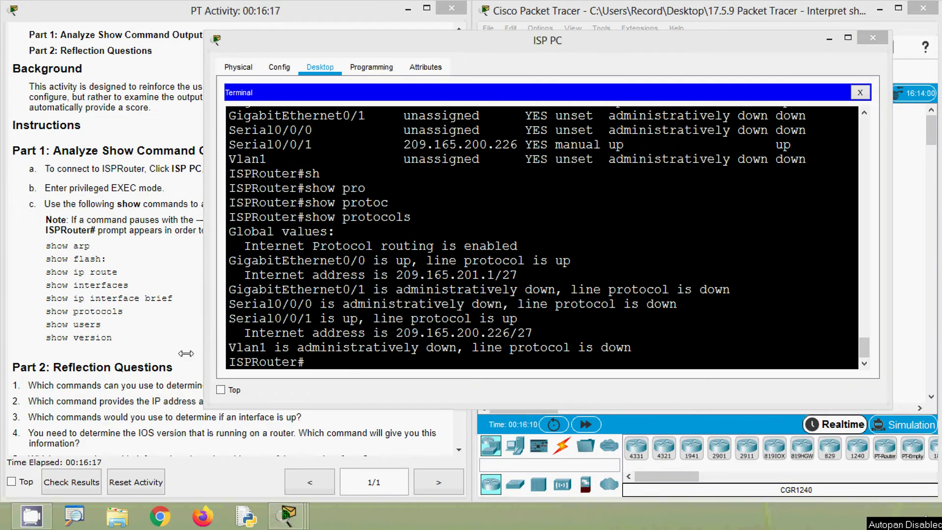
Run show users on ISPRouter and check the Line and Host(s) entries of the active session
left_click(326, 364)
type("sh")
key("Tab")
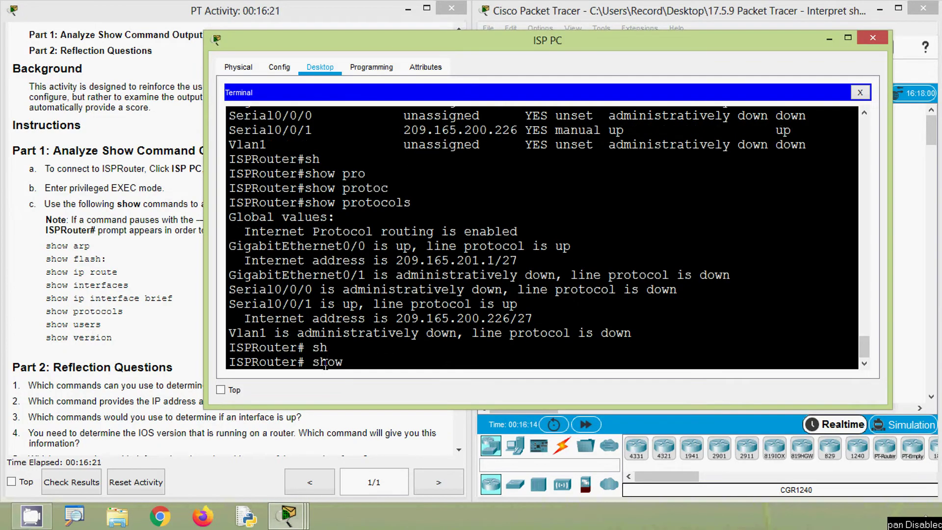
type("user")
key("Tab")
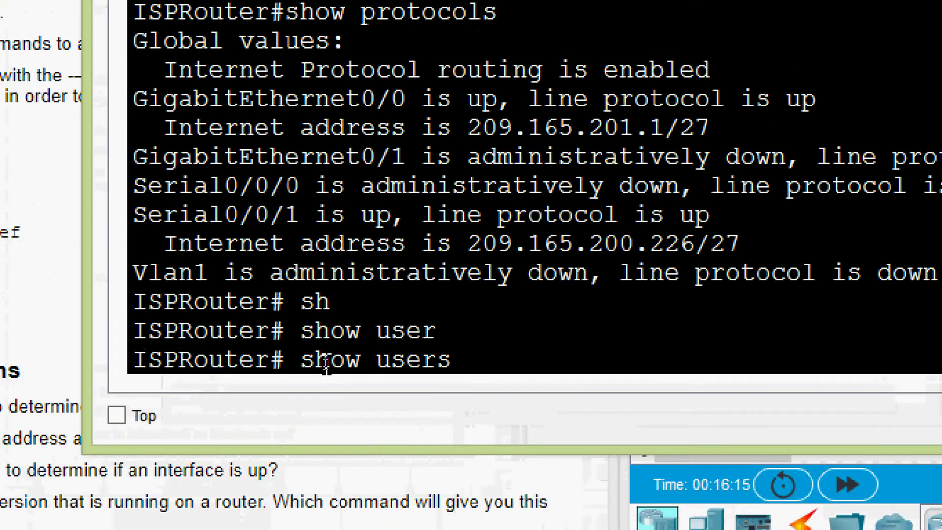
key("Return")
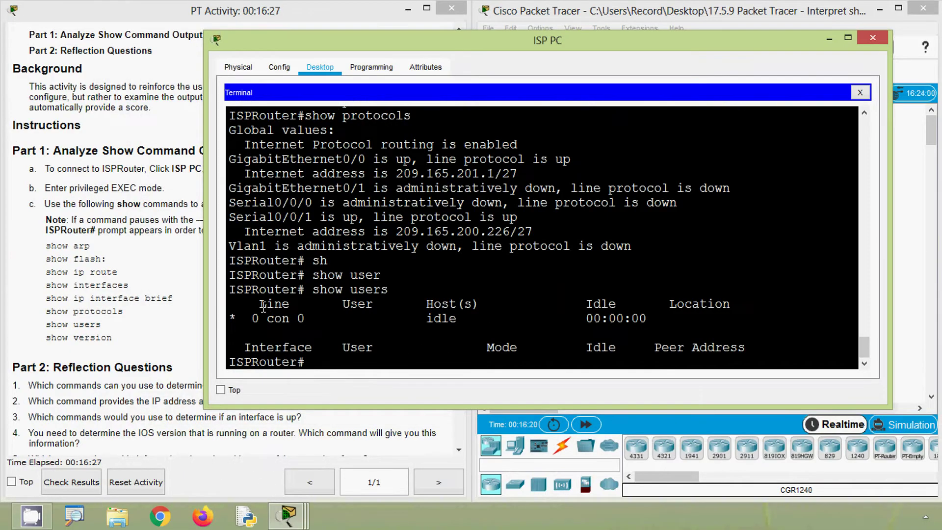
left_click_drag(251, 319, 321, 319)
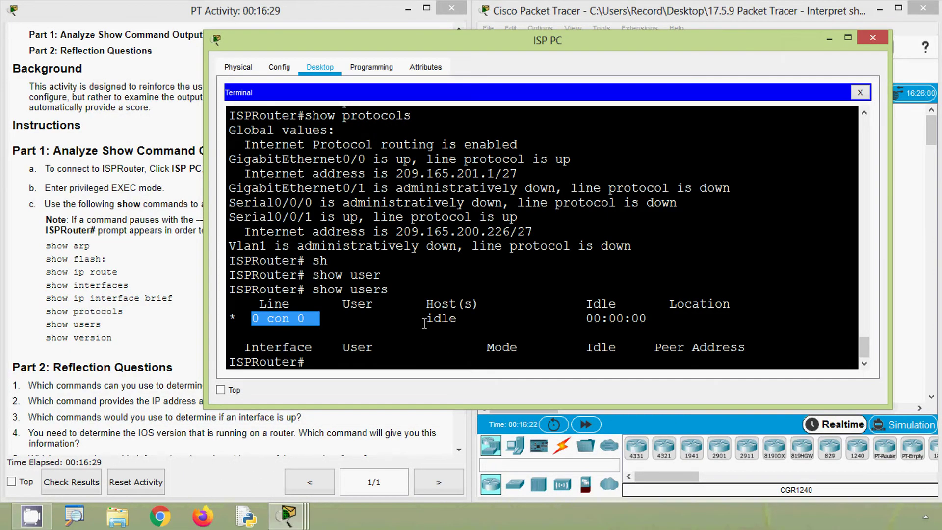
left_click_drag(418, 319, 460, 319)
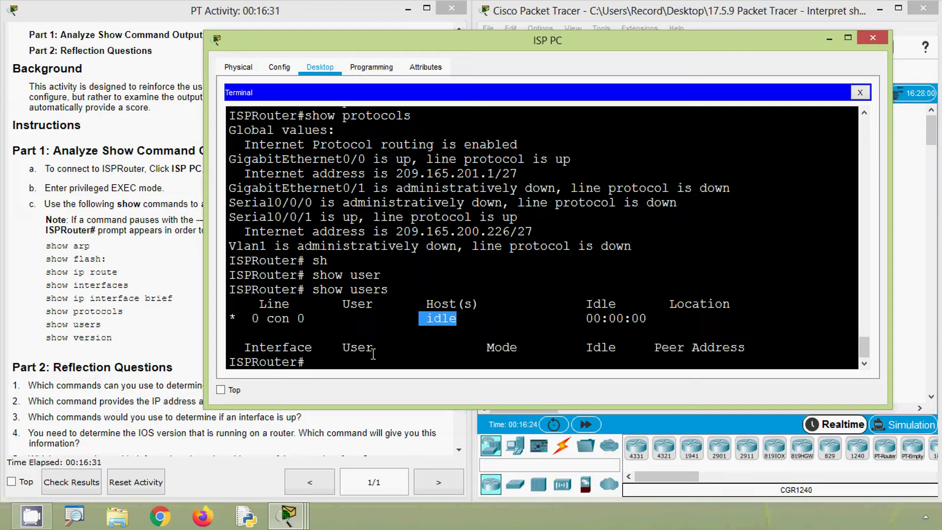
left_click(353, 332)
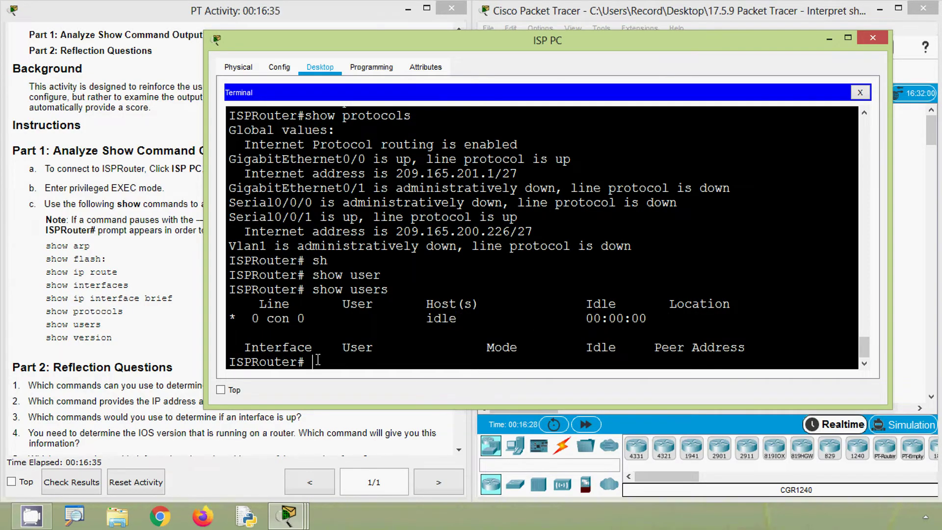
Run show version on ISPRouter and page through the output to the prompt
type("show version")
key("Return")
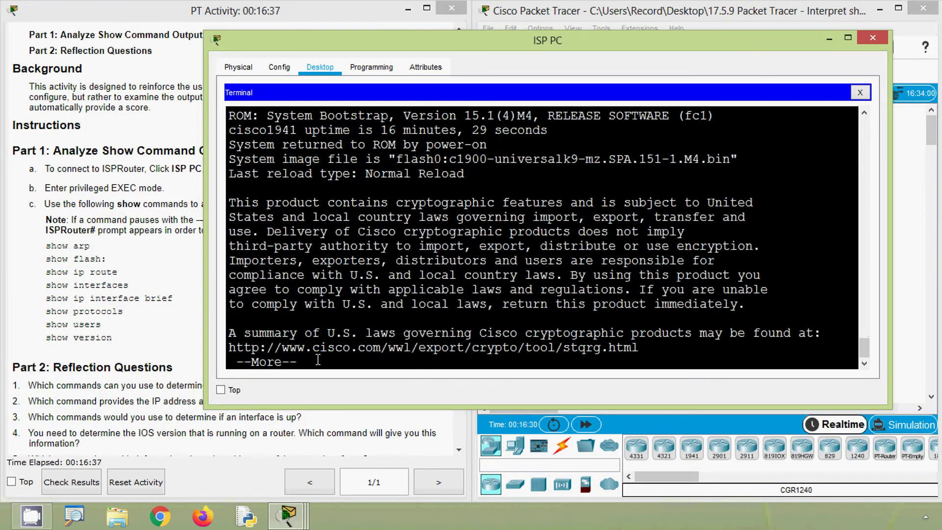
key("space")
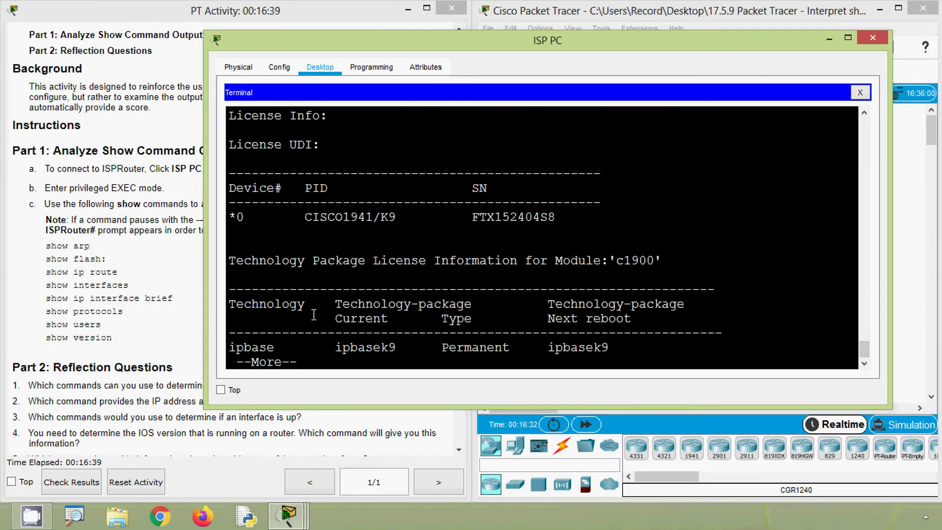
key("space")
Examine the show version output for the IOS software name and version, the device serial number and the technology package licence table
scroll(324, 309, "up", 10)
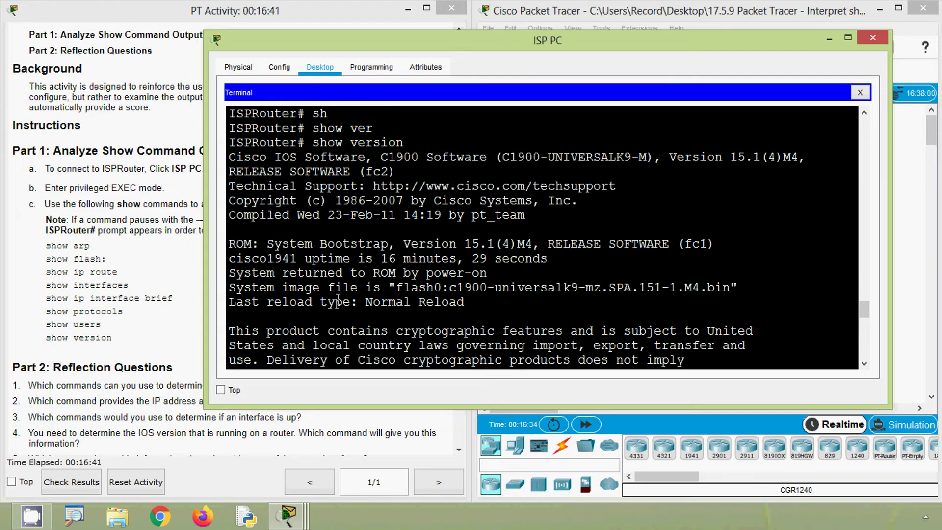
scroll(337, 300, "up", 2)
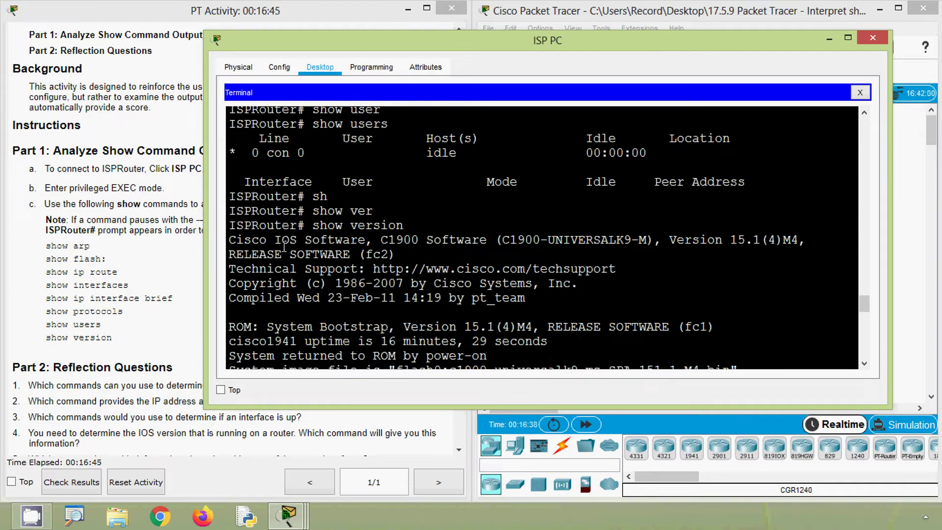
left_click_drag(306, 243, 564, 241)
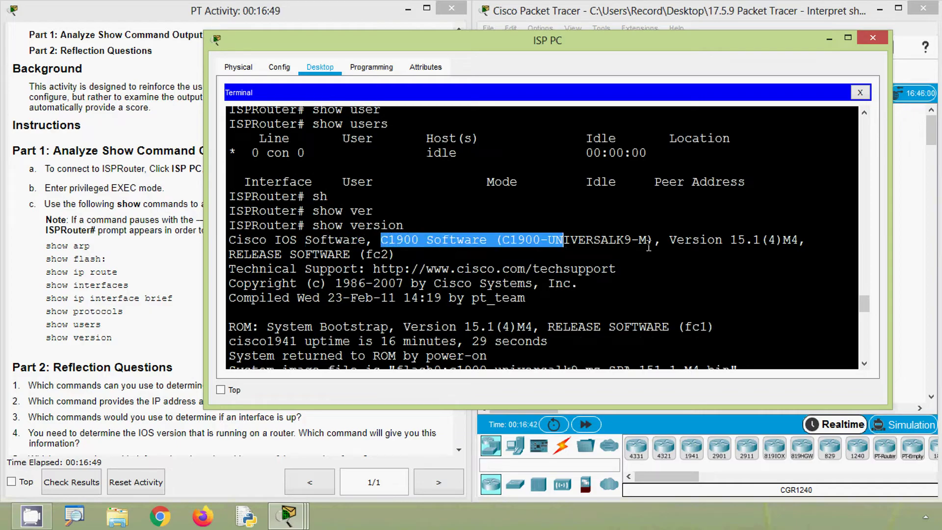
left_click_drag(662, 241, 777, 241)
scroll(618, 274, "down", 9)
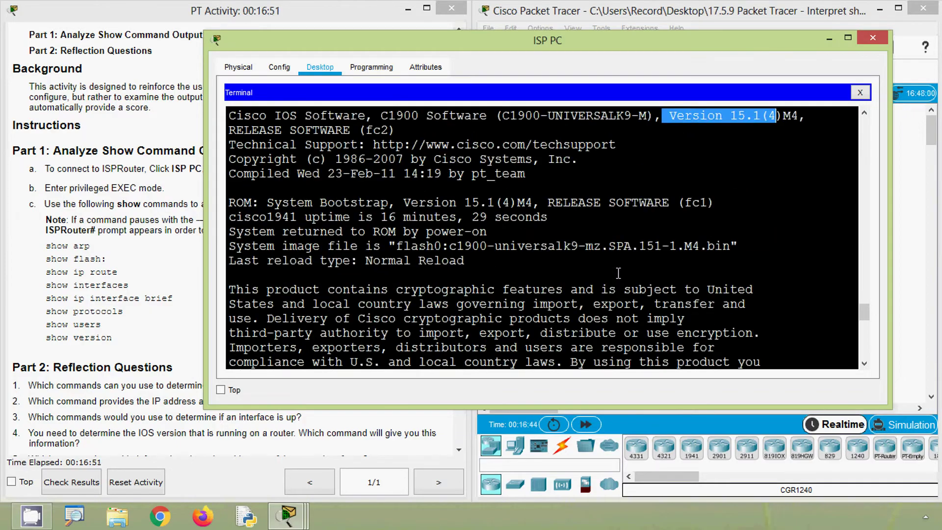
scroll(618, 273, "down", 3)
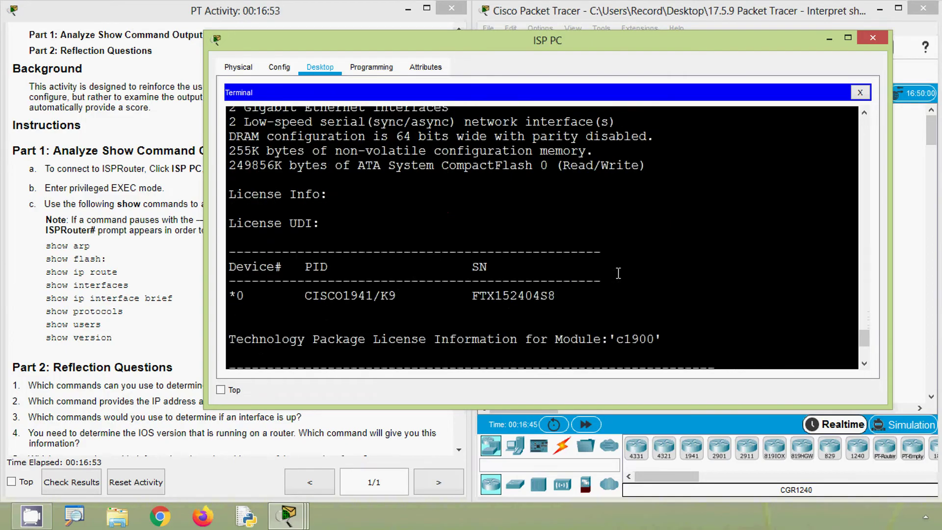
left_click_drag(298, 213, 580, 224)
scroll(585, 237, "down", 2)
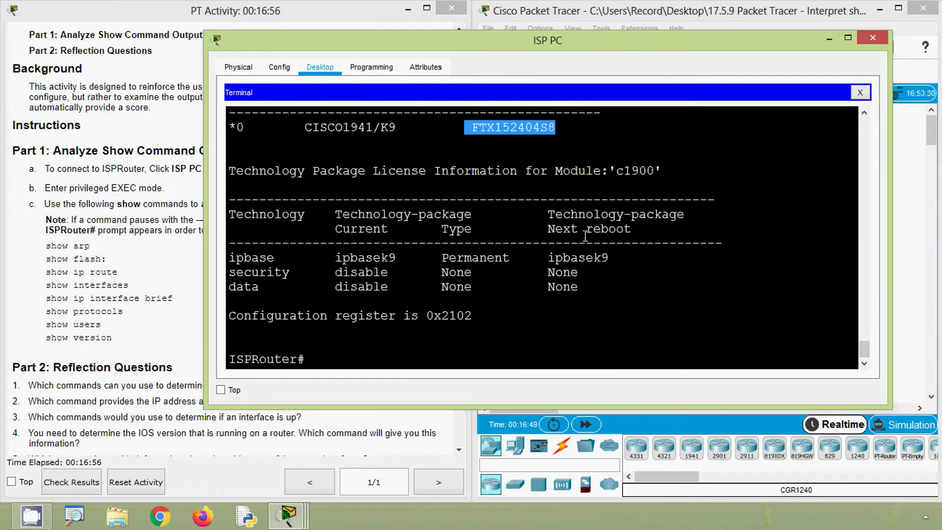
left_click(591, 264)
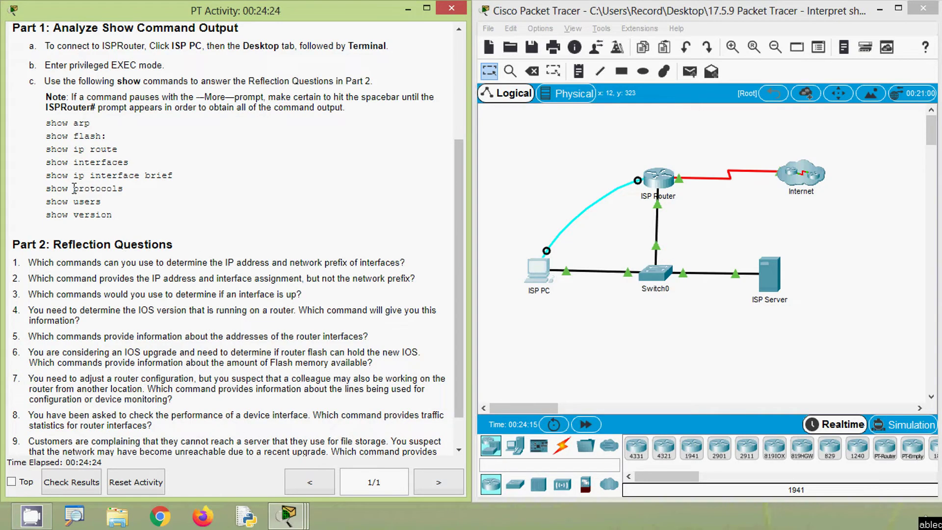
Review the activity's show command list against the Part 2 questions, highlighting show ip route, show ip interface brief and show protocols
left_click_drag(46, 123, 112, 206)
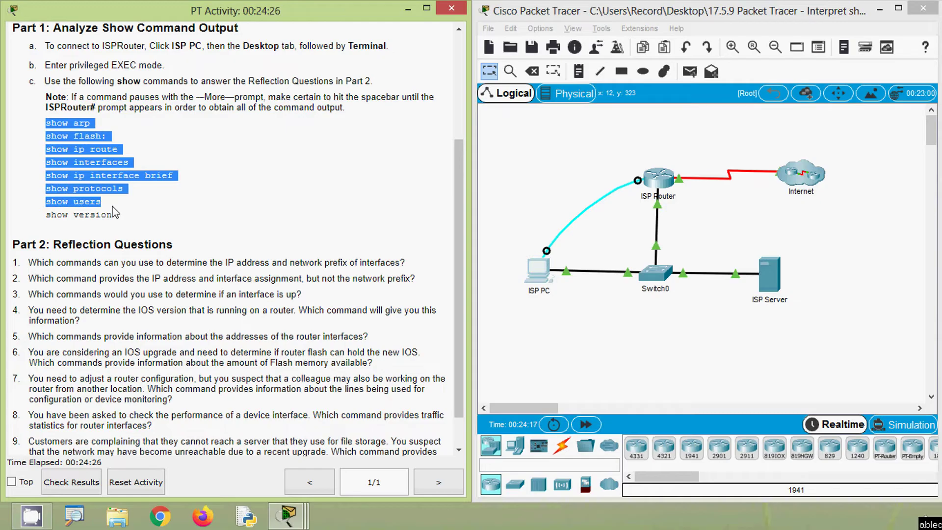
left_click(175, 225)
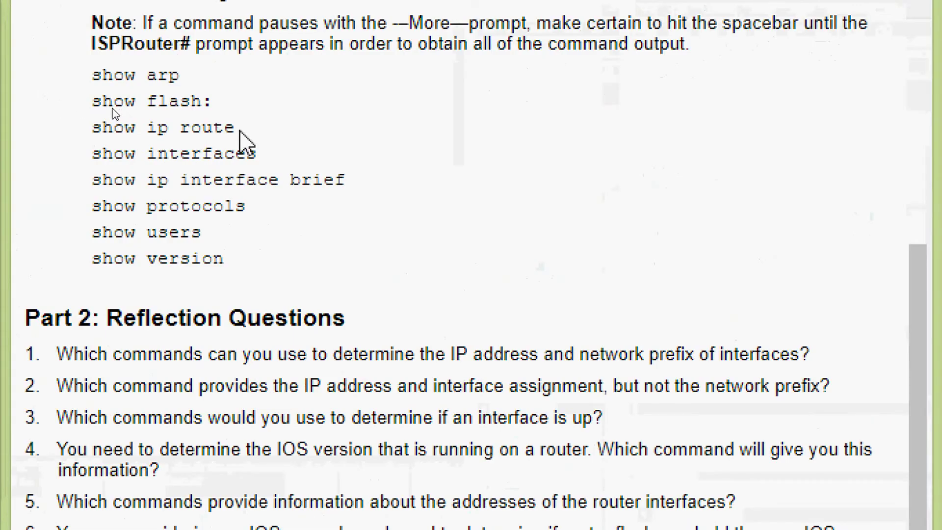
left_click_drag(235, 130, 97, 120)
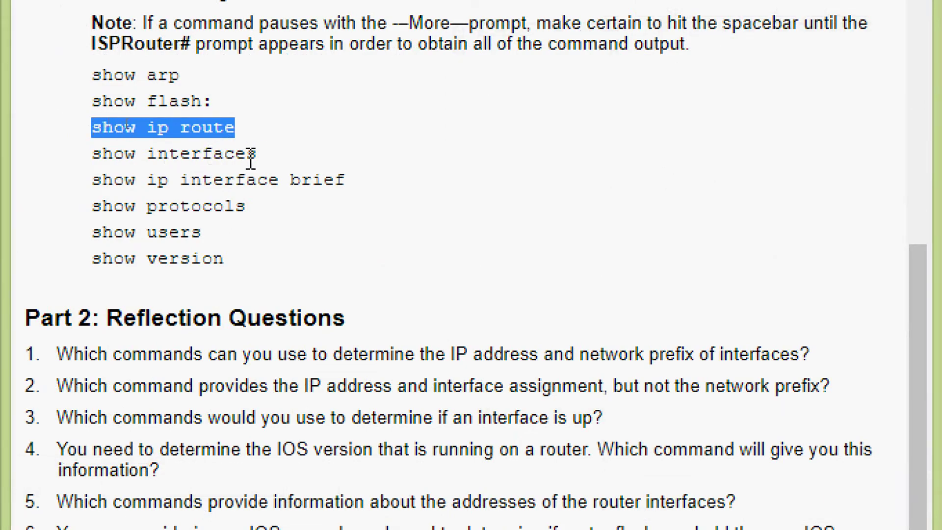
left_click_drag(257, 155, 347, 177)
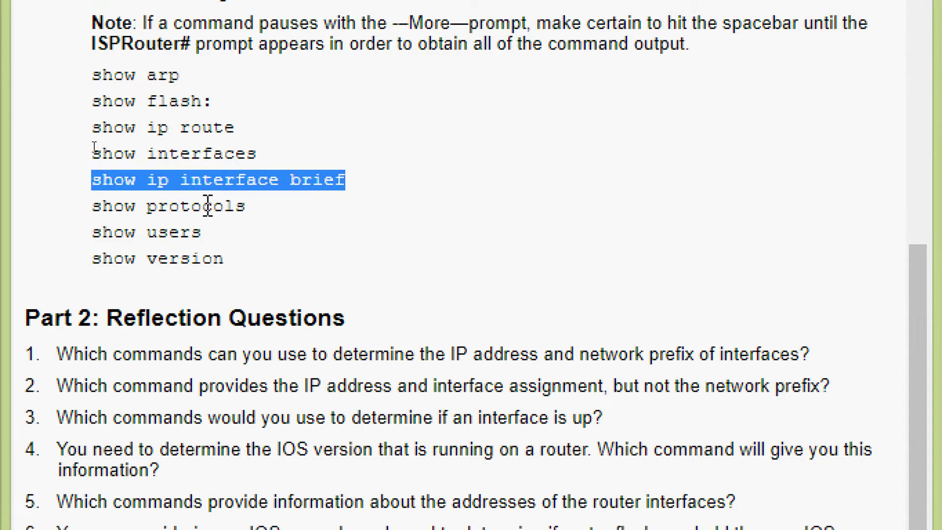
left_click_drag(247, 206, 96, 204)
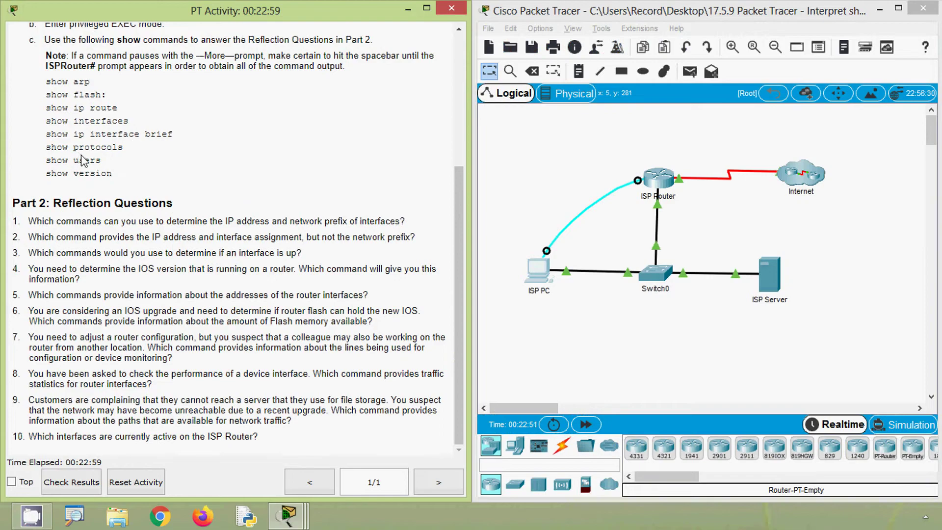
Highlight show ip interface brief, the IOS version wording in question 4, and show version as the command that answers it
left_click(107, 351)
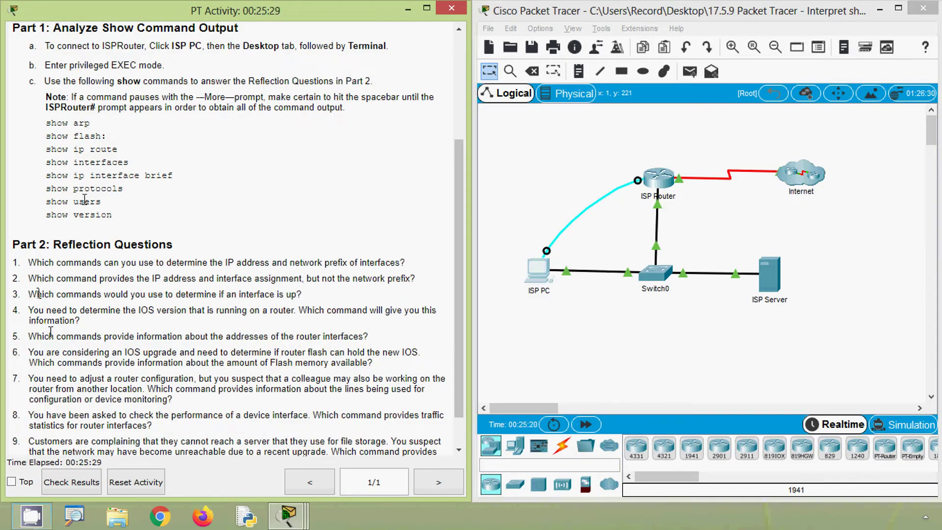
left_click_drag(46, 176, 182, 183)
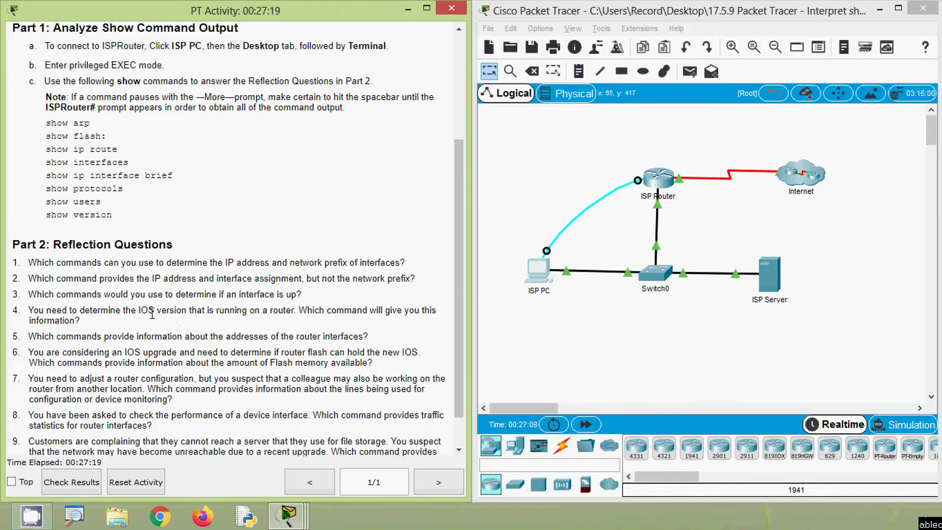
left_click_drag(139, 311, 184, 314)
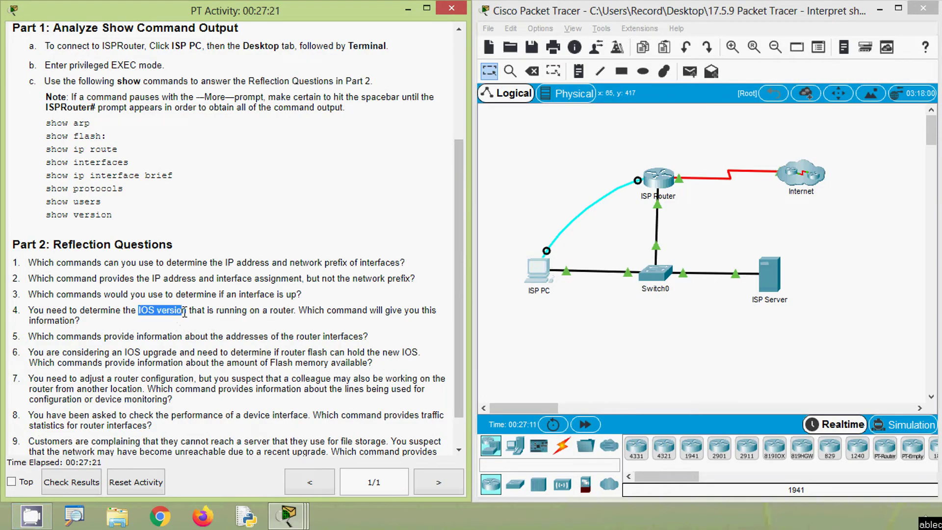
left_click(292, 328)
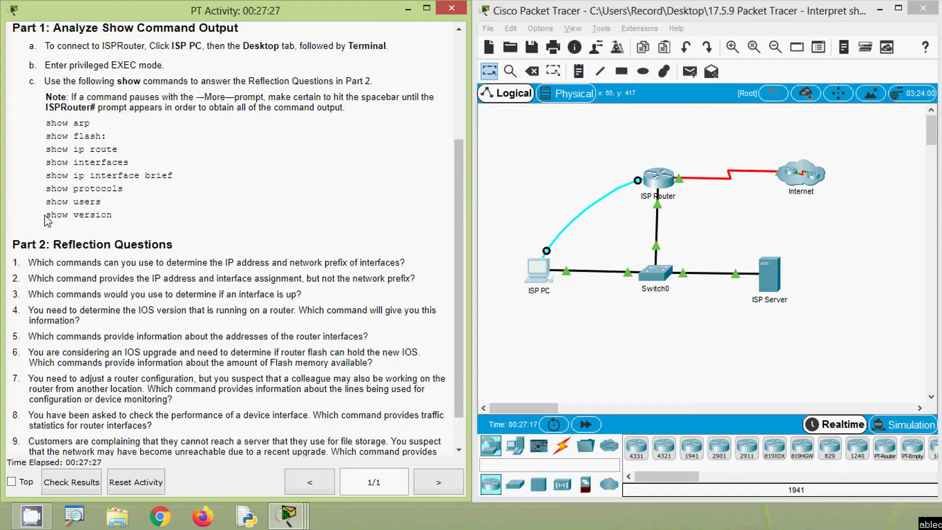
left_click_drag(46, 216, 114, 216)
left_click(82, 338)
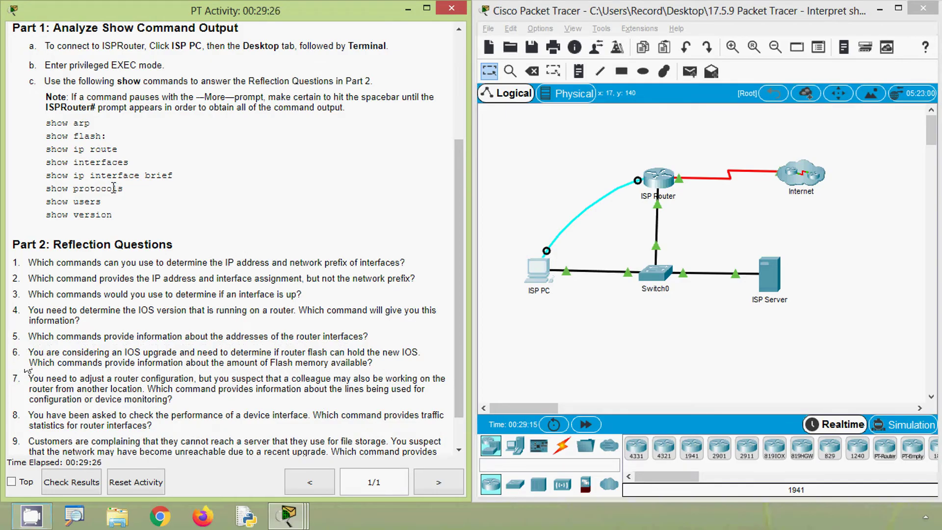
Answer question 5 on router interface addresses by highlighting show arp, show ip route, show interfaces, show ip interface brief and show protocols
left_click_drag(46, 123, 93, 129)
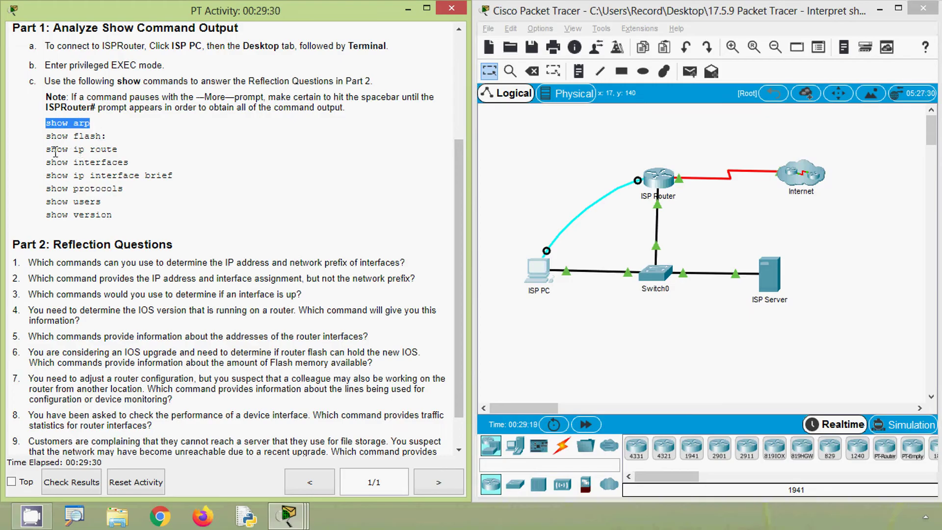
left_click_drag(46, 149, 137, 169)
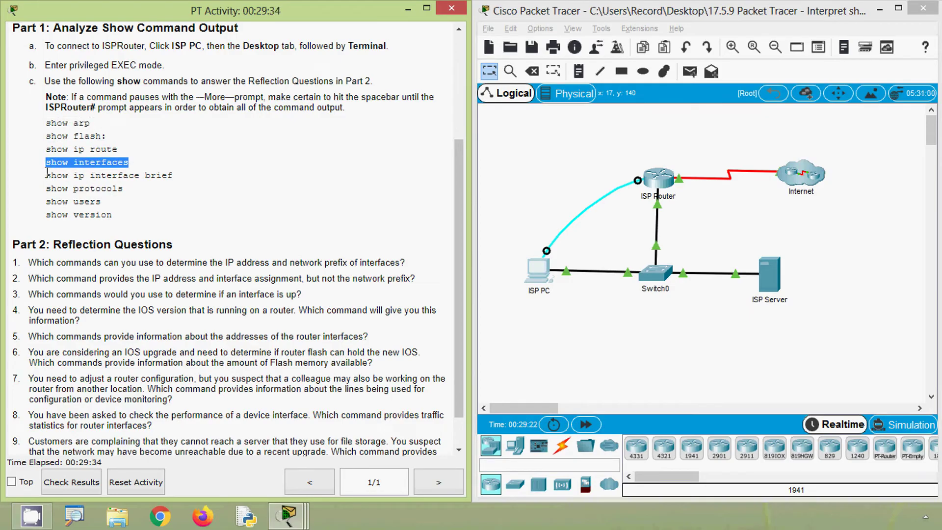
left_click_drag(46, 177, 128, 175)
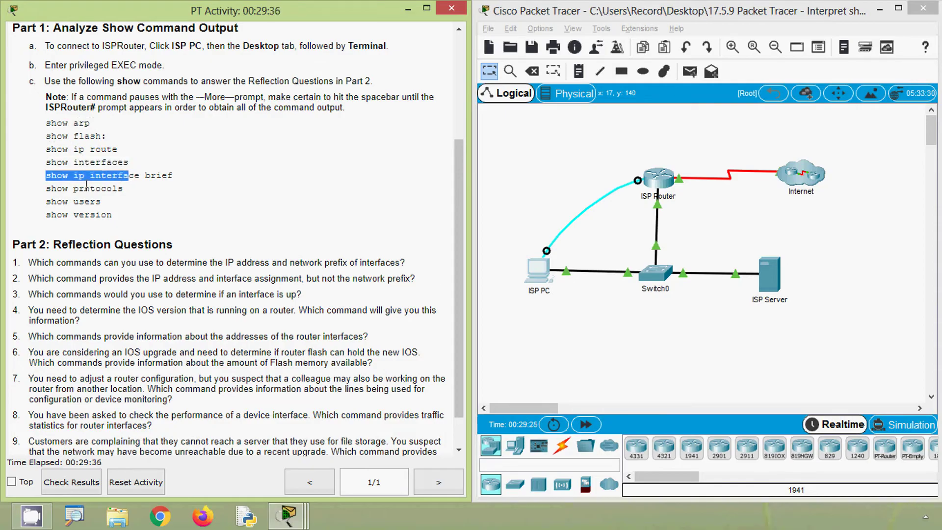
left_click_drag(47, 188, 126, 195)
left_click(139, 204)
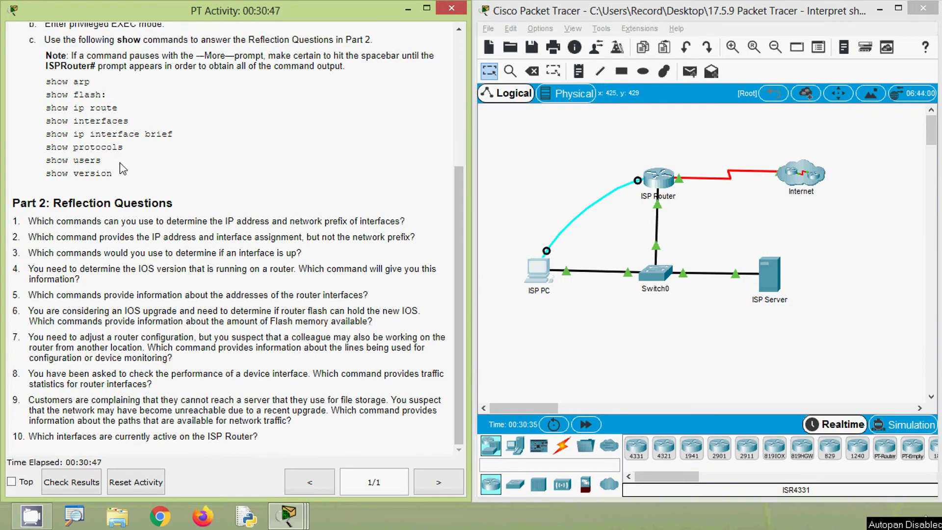
Highlight show flash: and show version as the commands answering question 6 on available Flash memory
left_click_drag(106, 95, 45, 95)
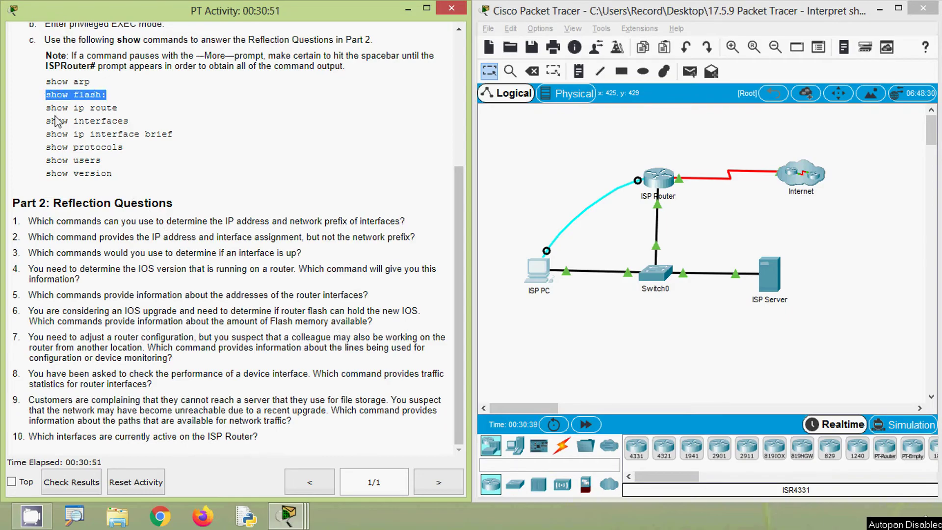
left_click_drag(46, 174, 113, 176)
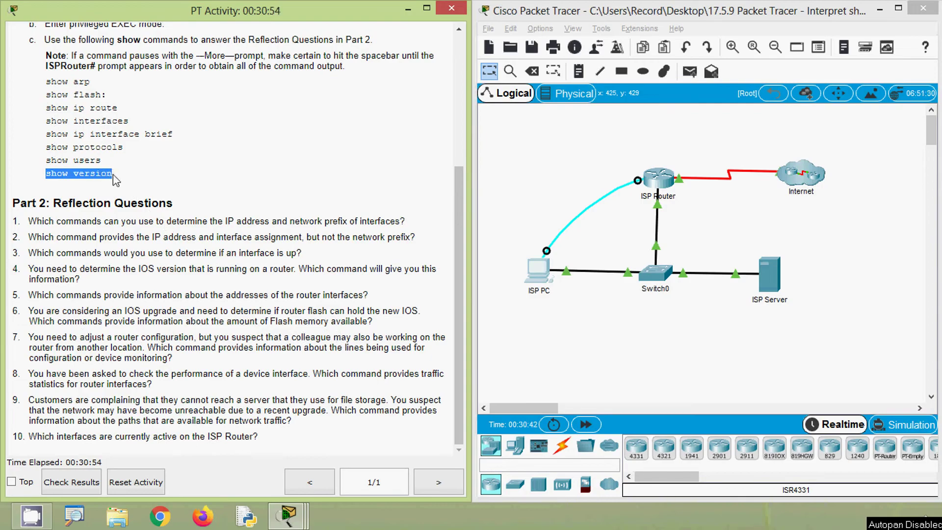
left_click(137, 188)
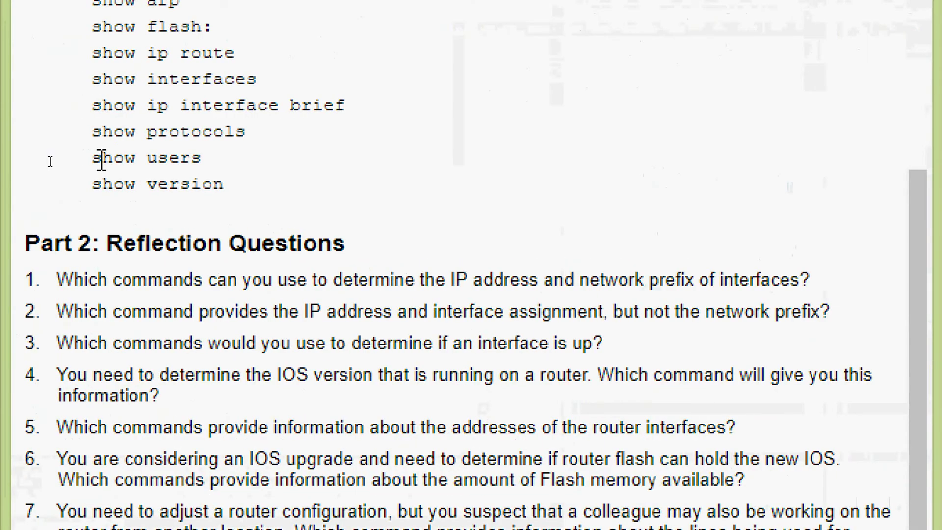
Answer questions 7 to 9 by highlighting show users, show interfaces and show ip route in the command list
left_click_drag(23, 160, 112, 166)
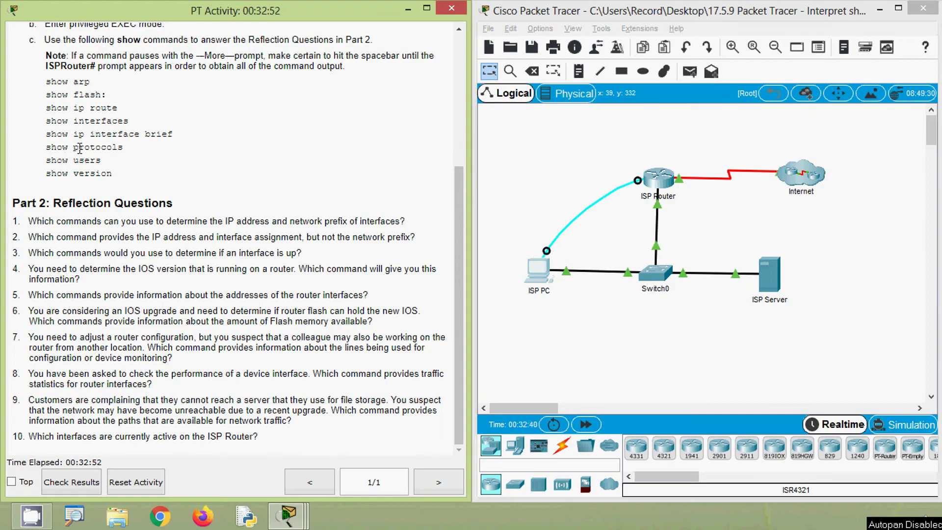
left_click_drag(45, 120, 128, 121)
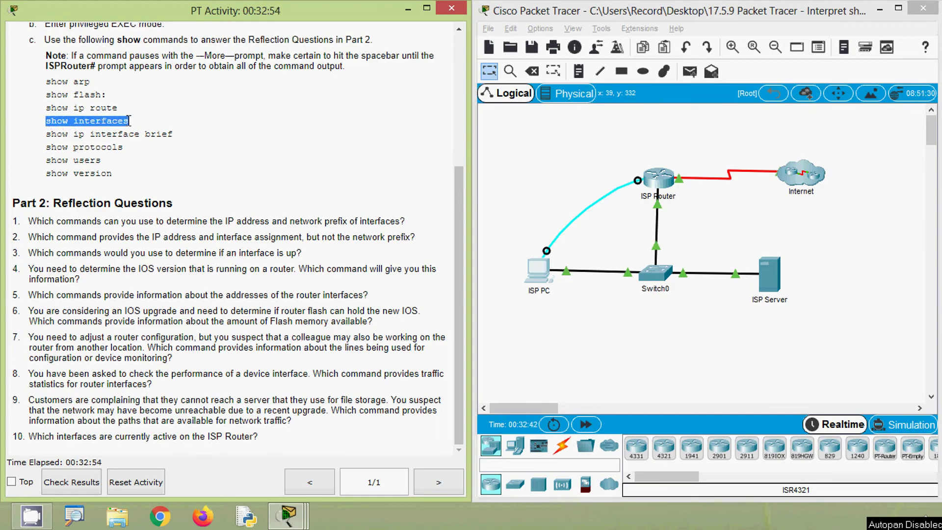
left_click(123, 166)
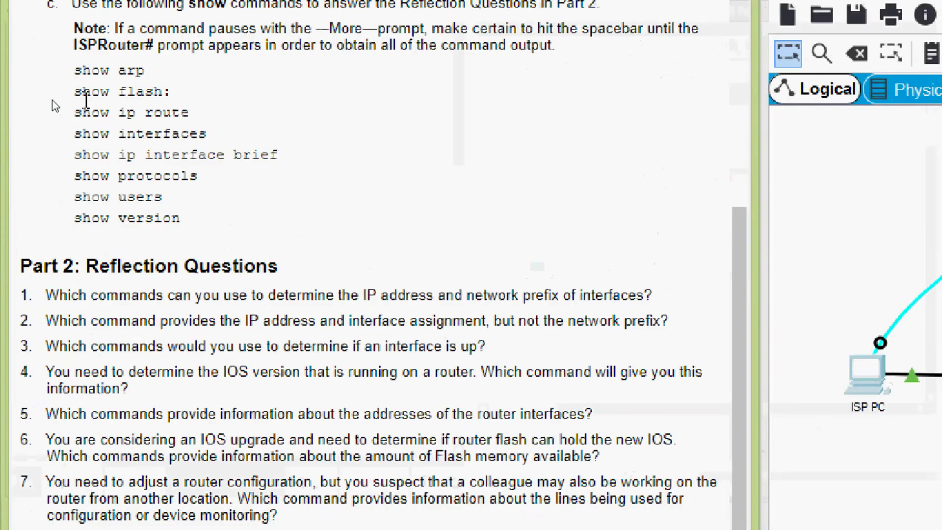
left_click_drag(75, 114, 196, 120)
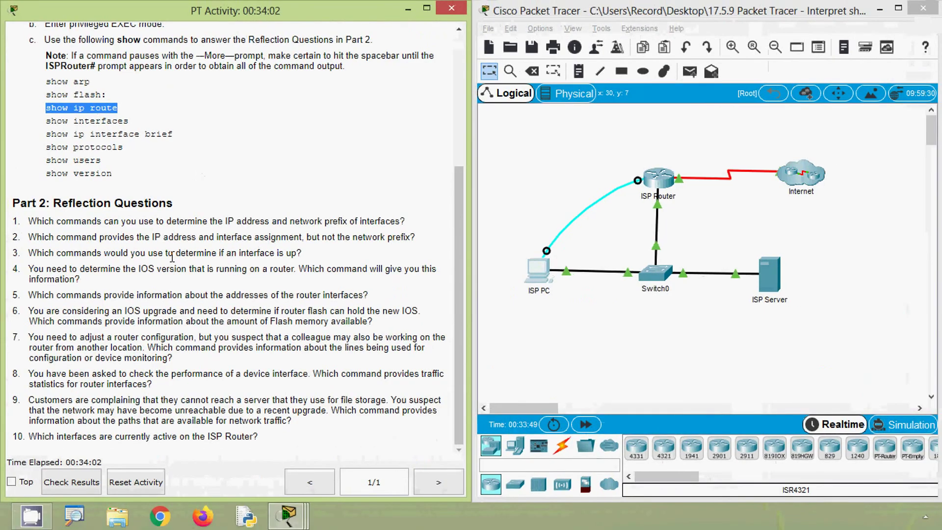
left_click(345, 409)
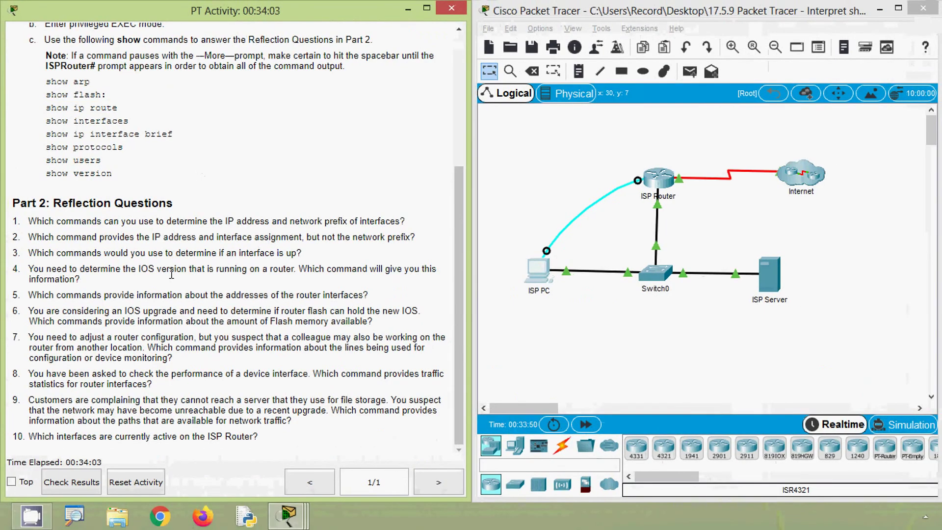
Examine the address, status and protocol of GigabitEthernet0/0 and Serial0/0/1 in ISP PC's show ip interface brief output to answer question 10
key("alt")
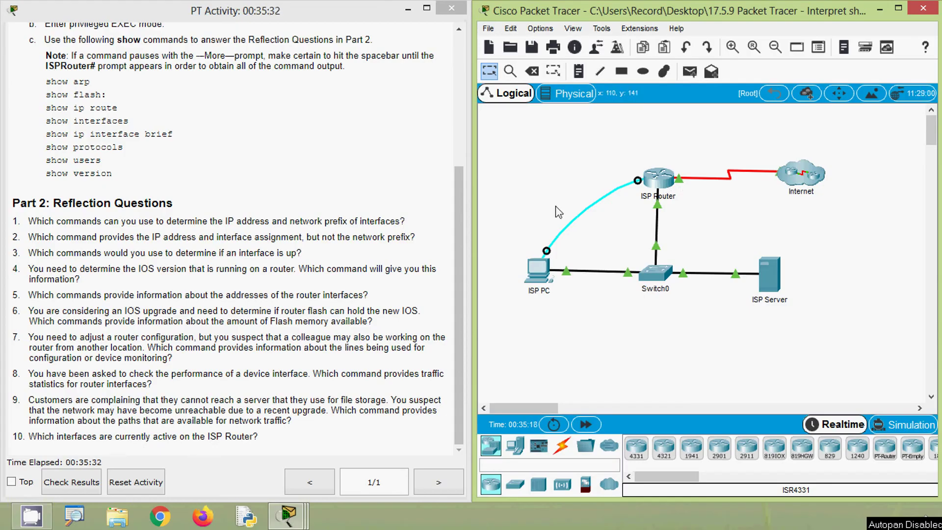
left_click(542, 277)
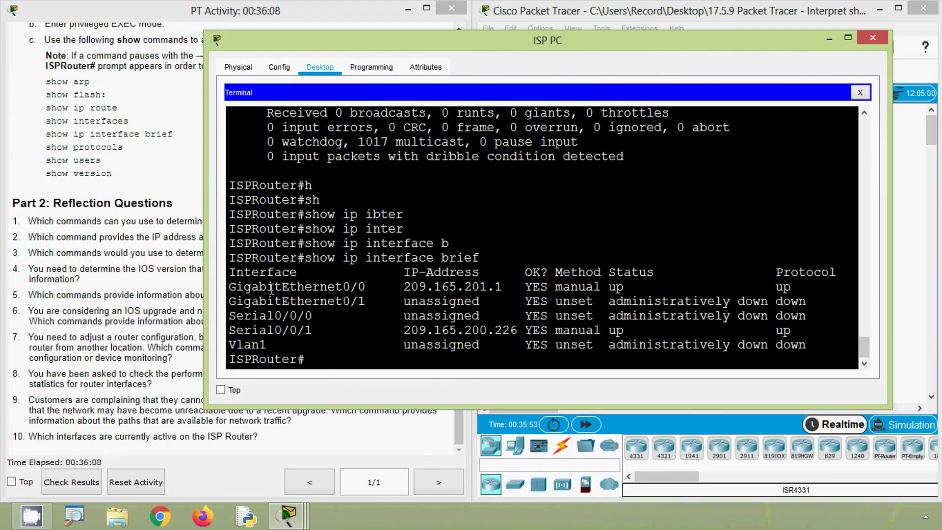
left_click_drag(229, 287, 507, 289)
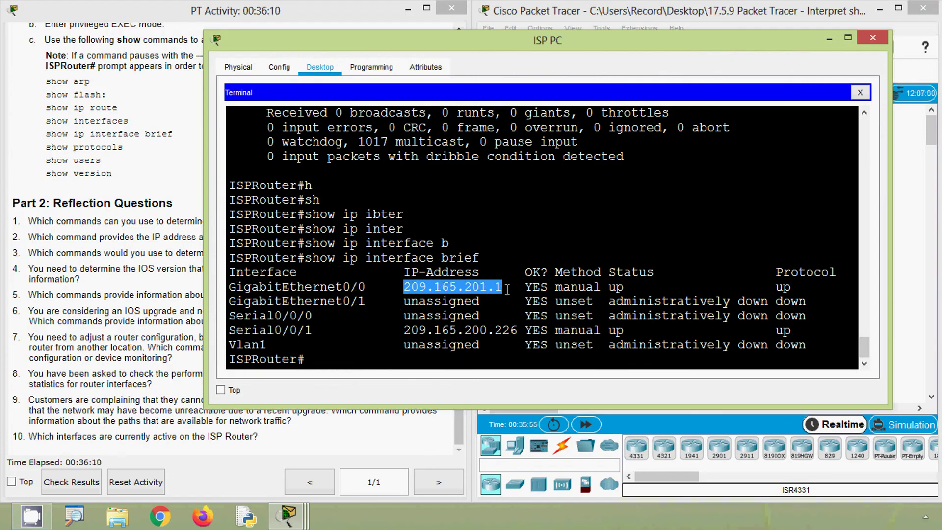
left_click_drag(609, 290, 633, 290)
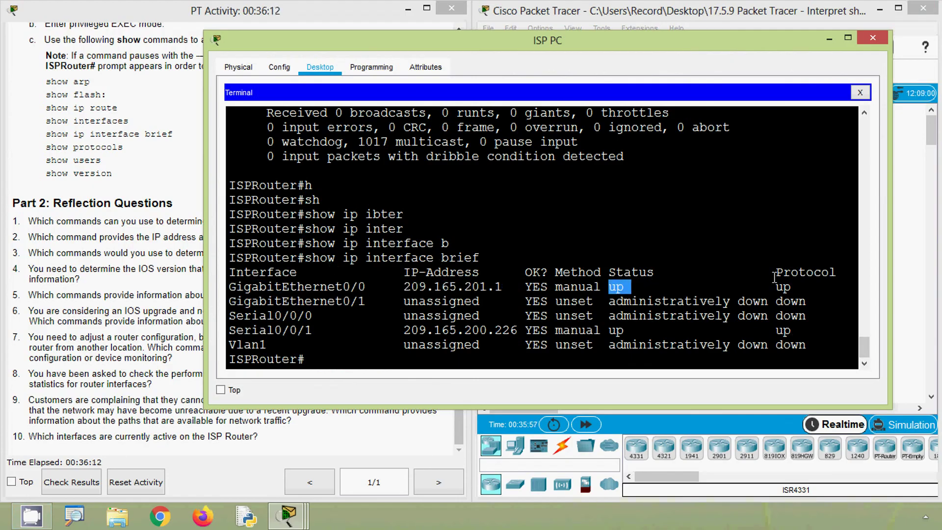
left_click_drag(774, 289, 806, 289)
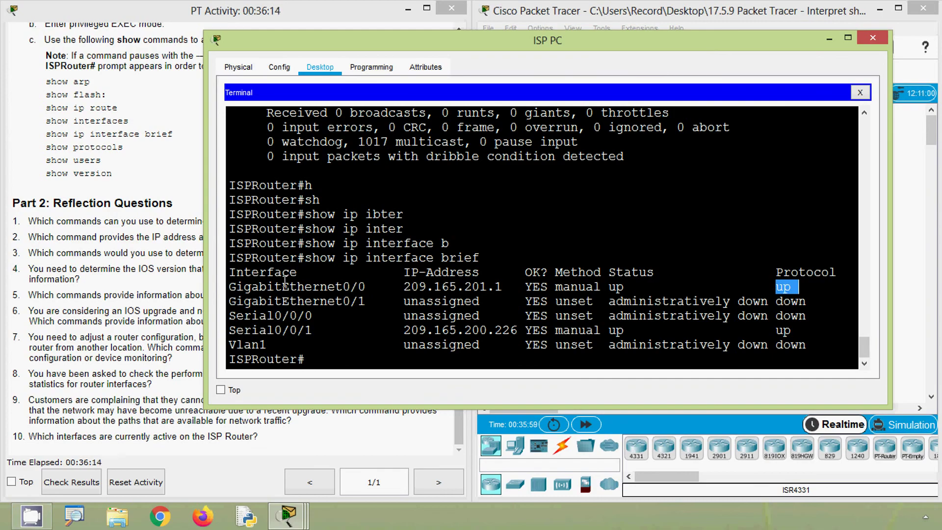
left_click_drag(229, 330, 314, 330)
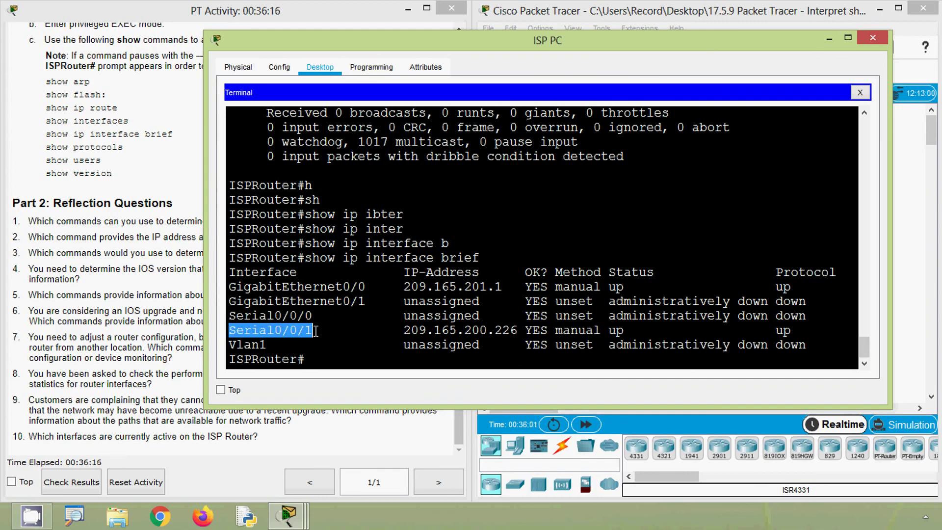
left_click_drag(401, 329, 520, 330)
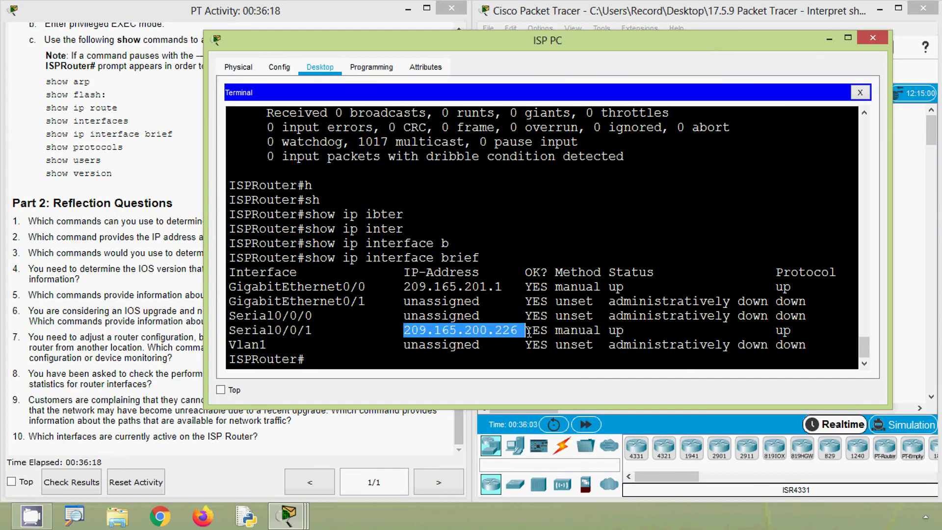
double_click(616, 330)
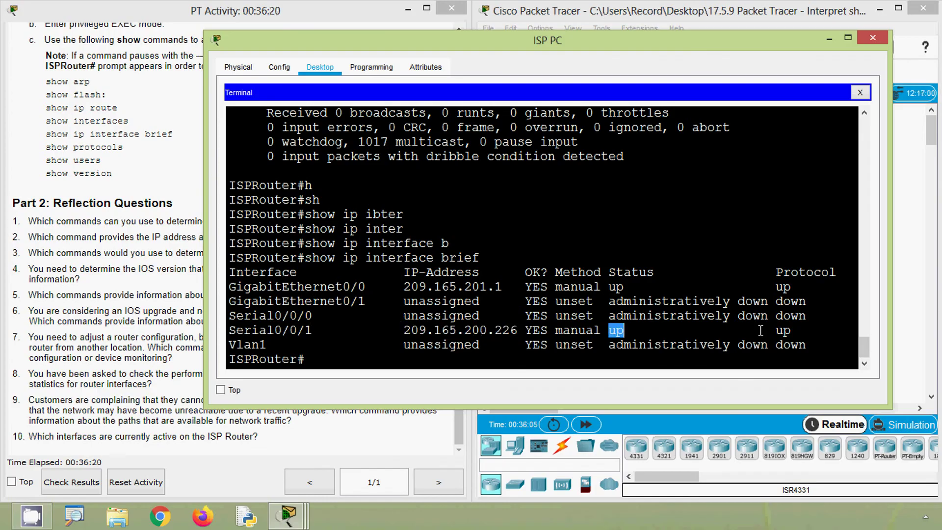
left_click_drag(760, 330, 800, 331)
left_click(326, 339)
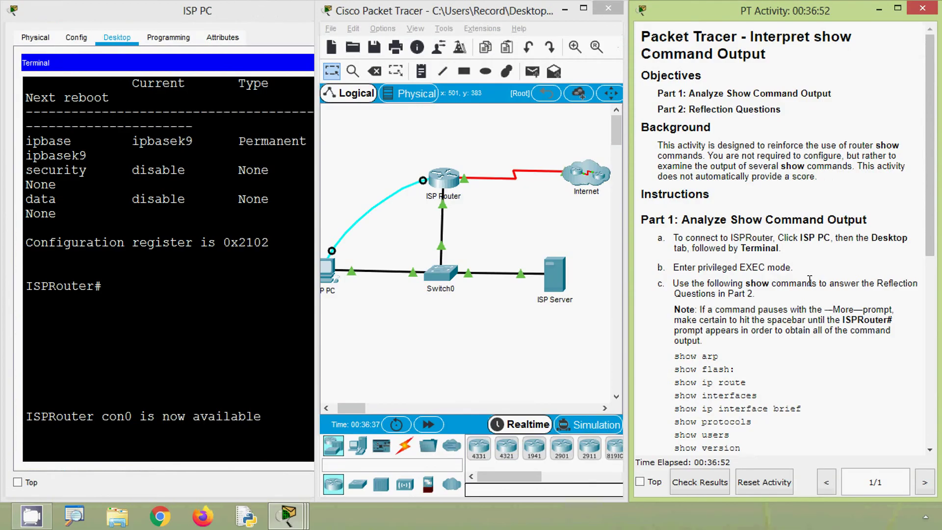